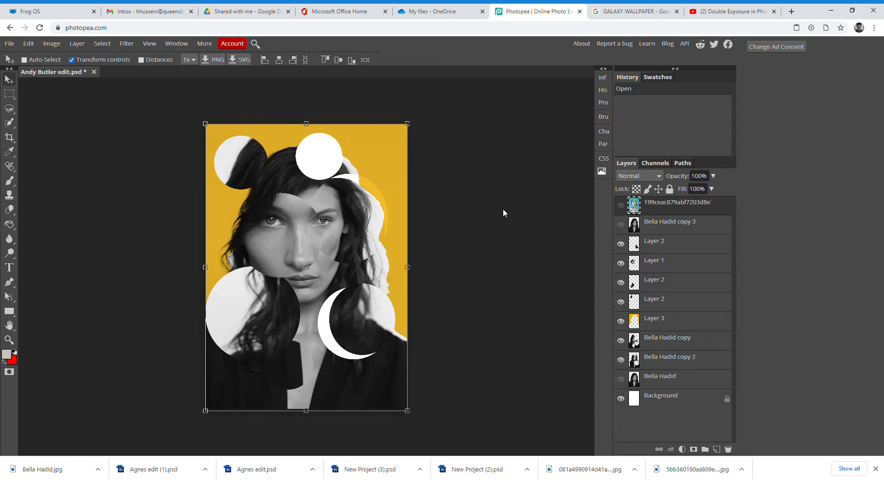
- Compare the turquoise sketch with the yellow collage, leaving the sketch visible and Marquee selected
left_click(620, 205)
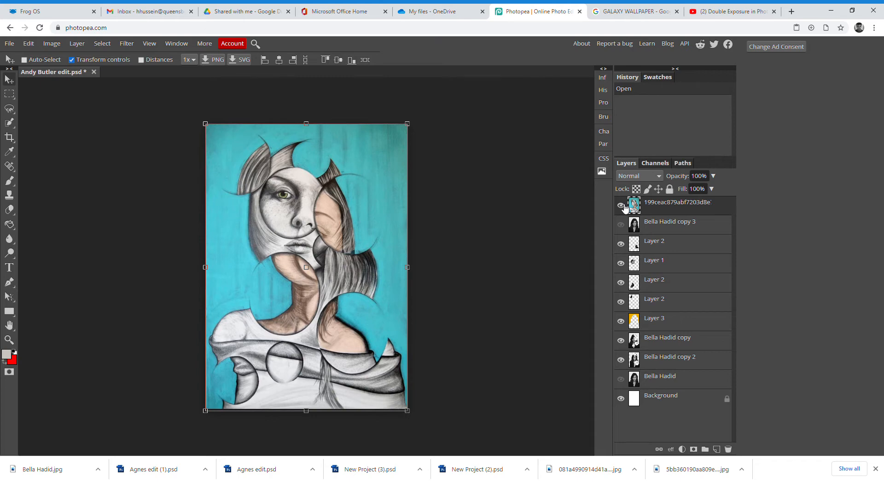
left_click(621, 206)
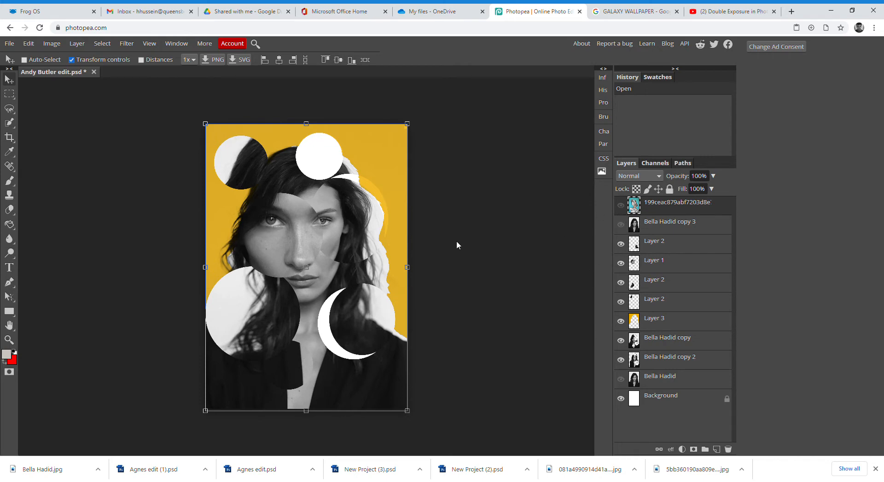
left_click(9, 95)
left_click(48, 95)
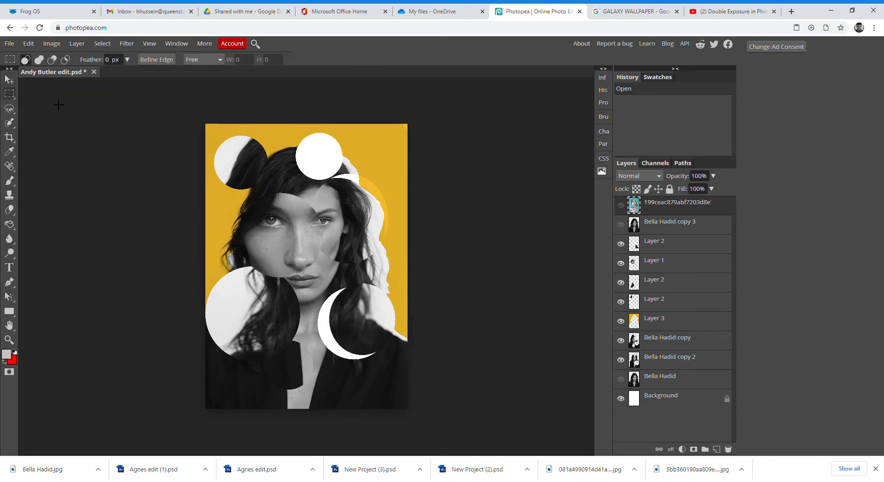
left_click(621, 206)
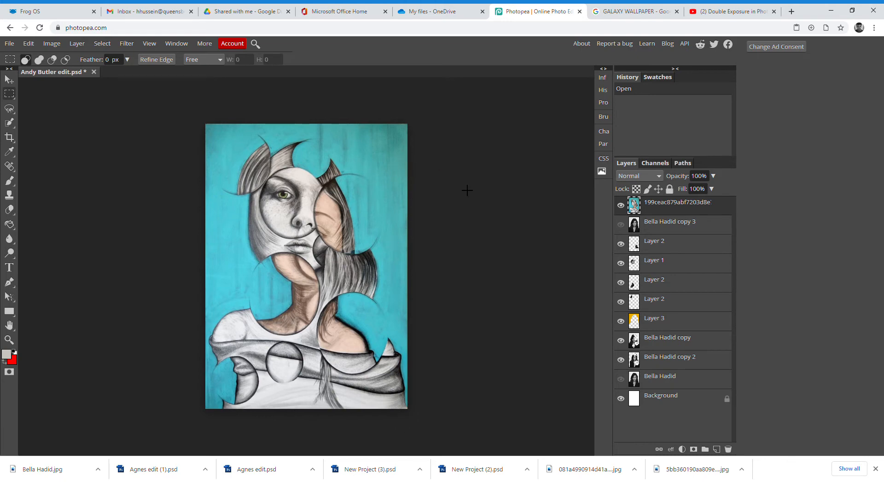
- Create a new white A3 print document named demo
left_click(11, 46)
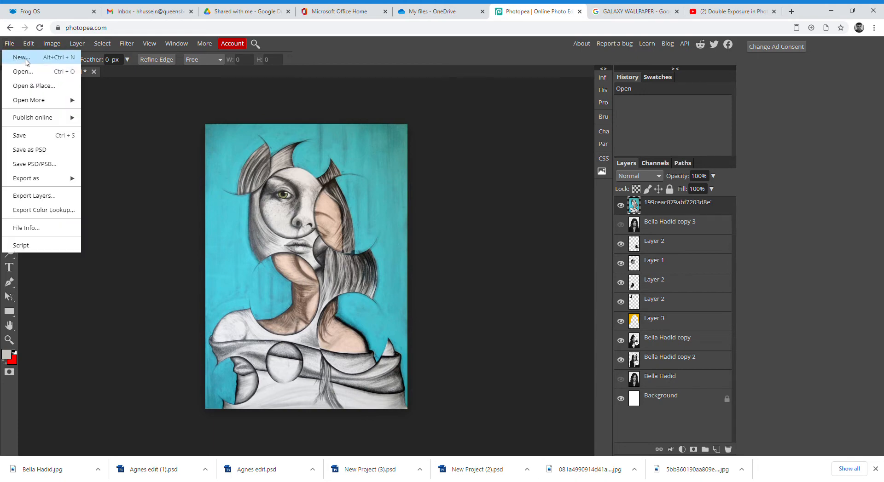
left_click(25, 62)
left_click(70, 180)
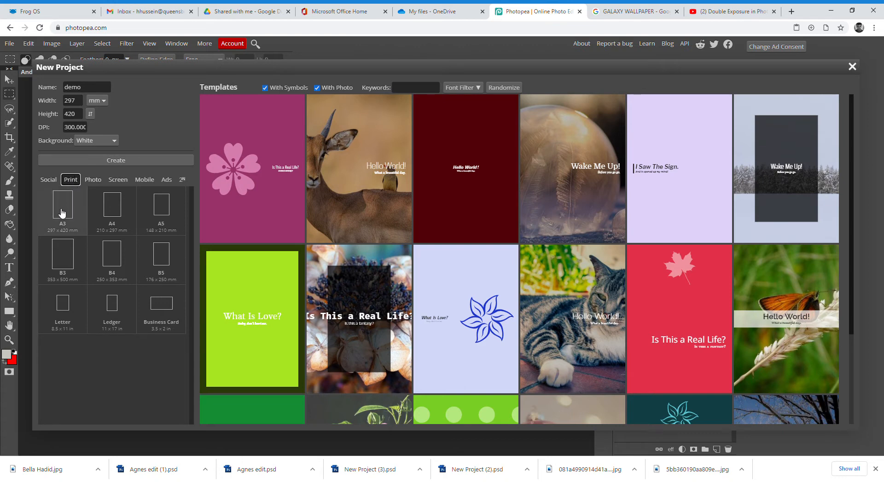
left_click(122, 165)
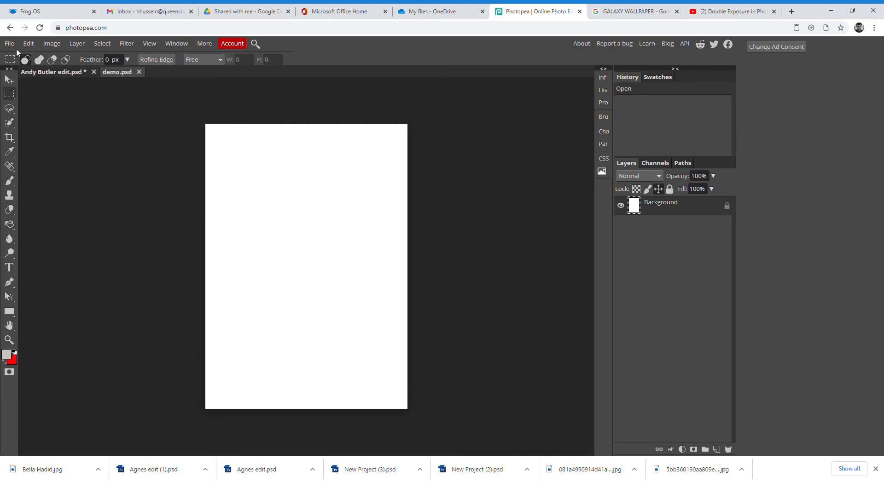
- Open the black-and-white portrait JPG as its own document
left_click(8, 79)
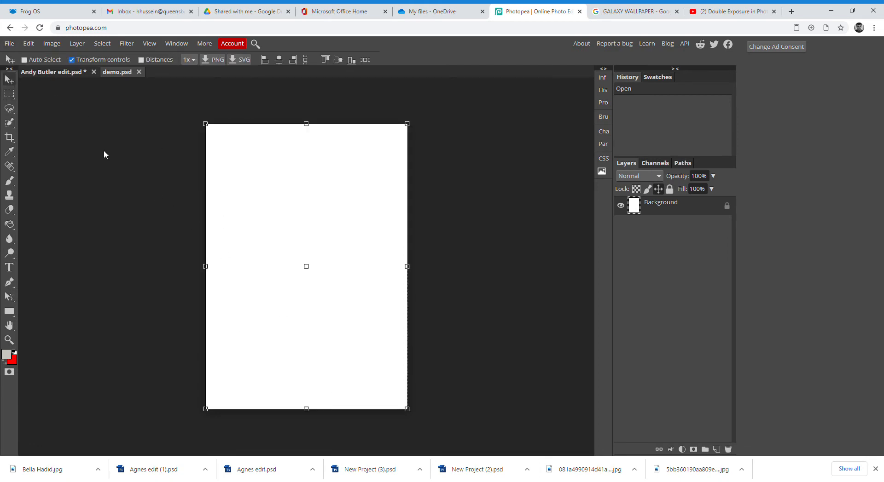
left_click(6, 43)
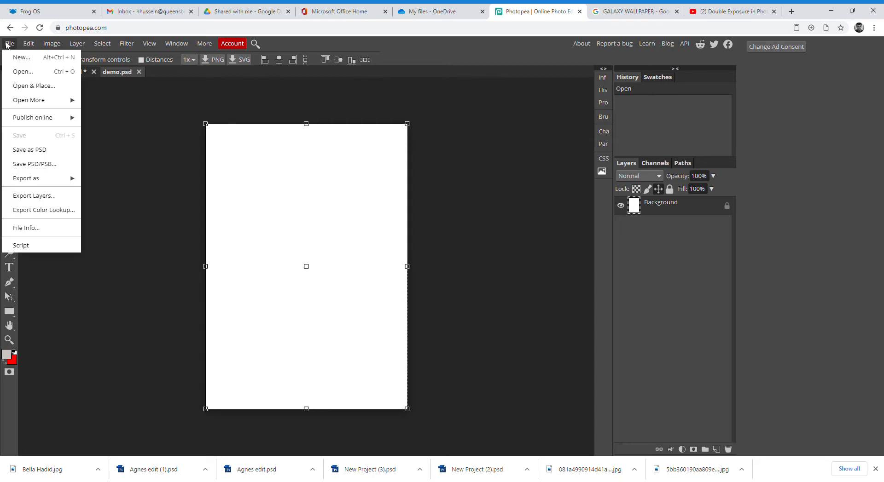
left_click(26, 72)
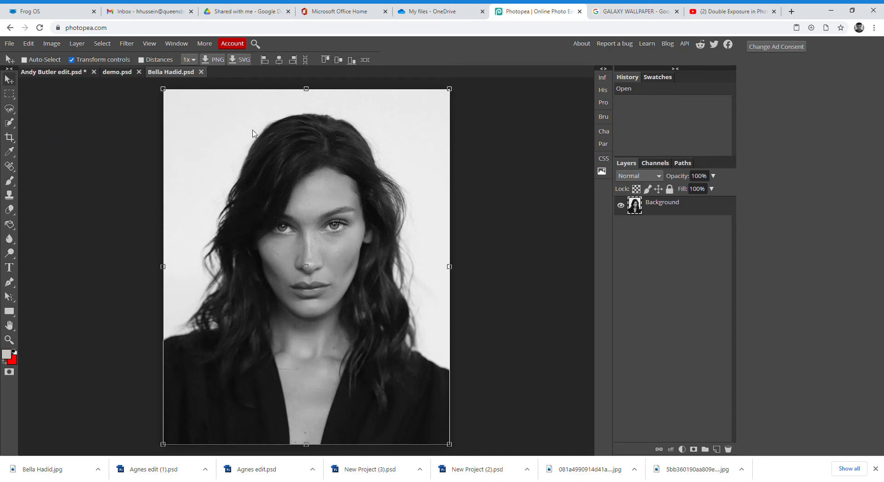
- Copy the portrait layer from its own document into demo.psd
left_click(9, 44)
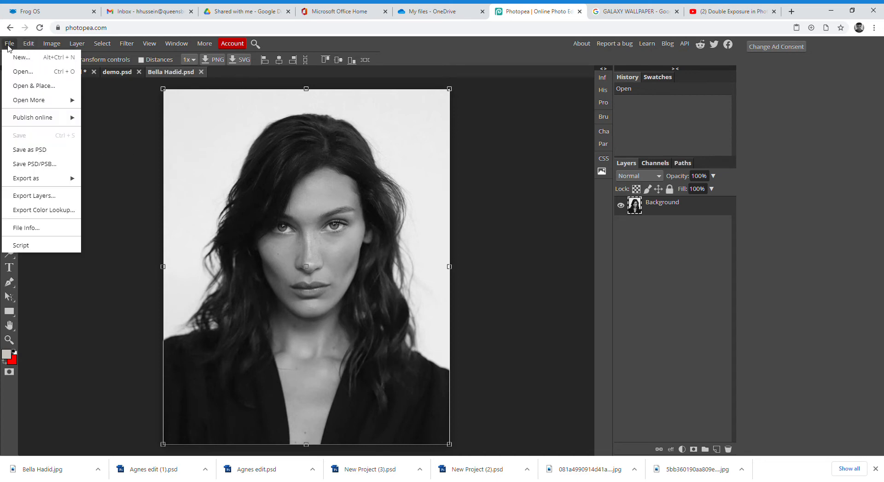
left_click(129, 170)
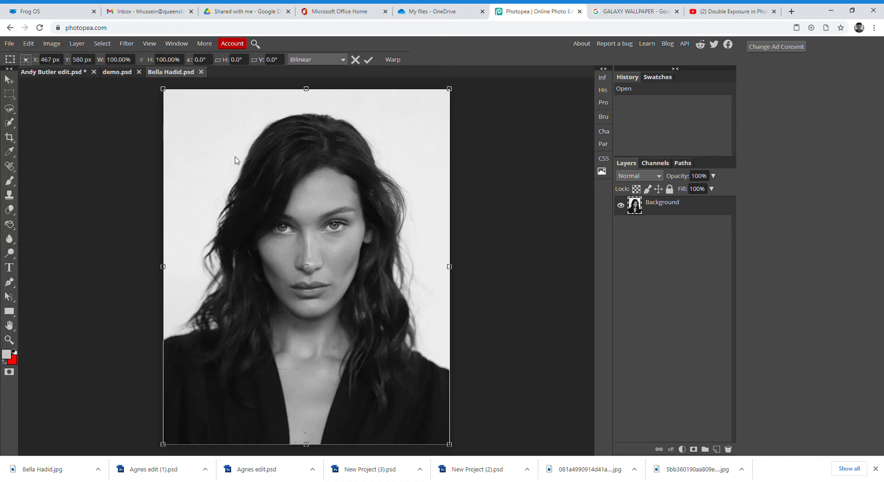
left_click(8, 81)
left_click_drag(276, 167, 232, 151)
left_click(179, 73)
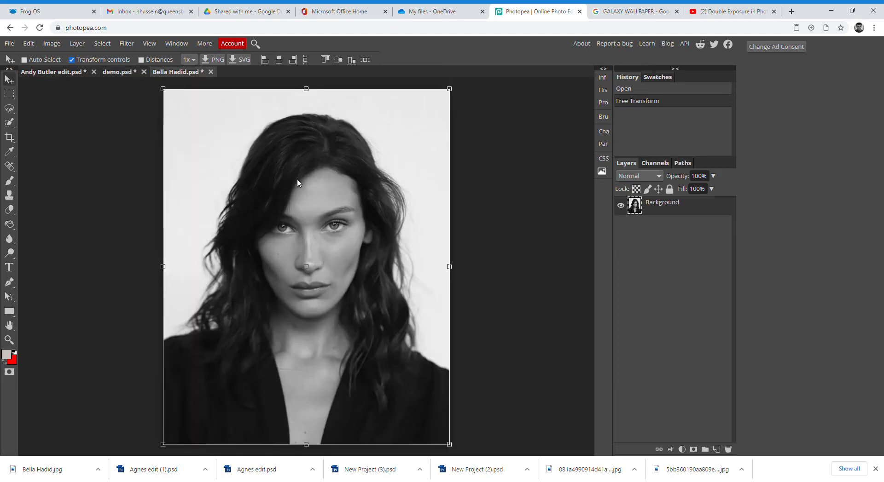
mouse_move(365, 240)
left_mouse_down()
mouse_move(356, 246)
mouse_move(465, 267)
mouse_move(369, 235)
left_mouse_up()
left_click(124, 73)
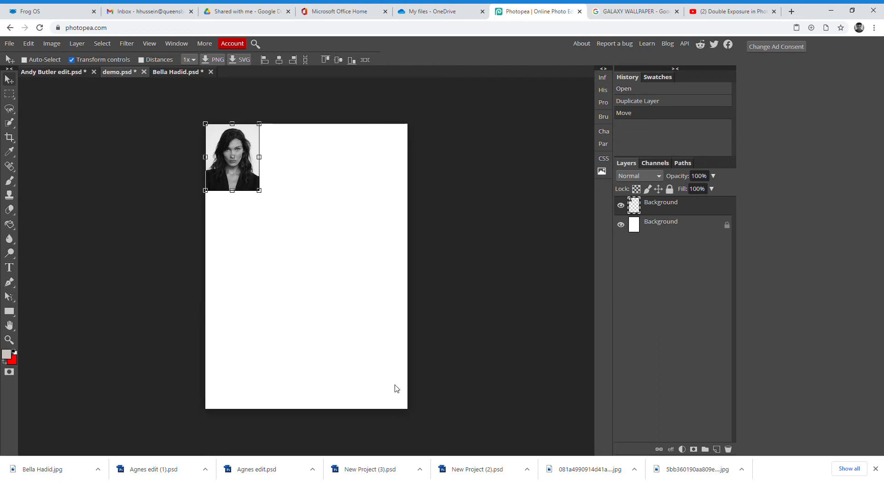
- Enlarge the portrait to cover the A3 page and align it with the left edge
left_click(174, 74)
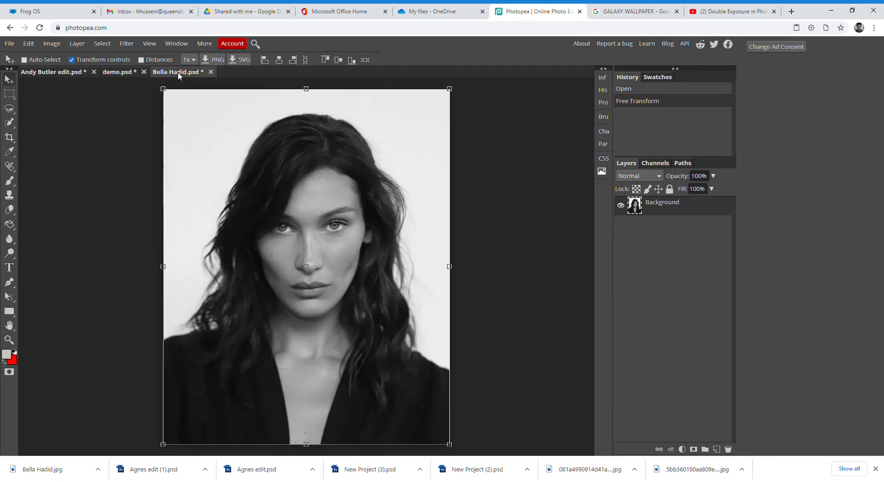
key("ctrl+minus")
key("ctrl+minus")
key("ctrl+minus")
key("ctrl+minus")
key("ctrl+plus")
key("ctrl+plus")
key("ctrl+plus")
key("ctrl+plus")
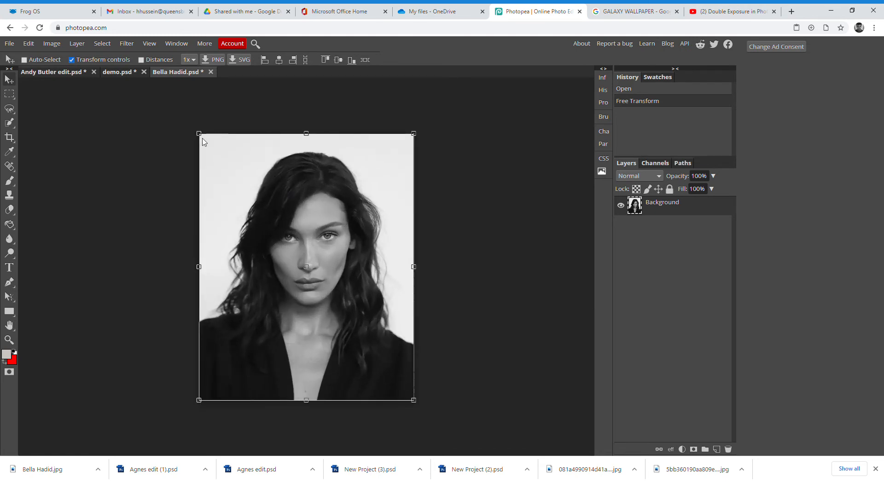
left_click(122, 77)
left_click_drag(260, 191, 435, 404)
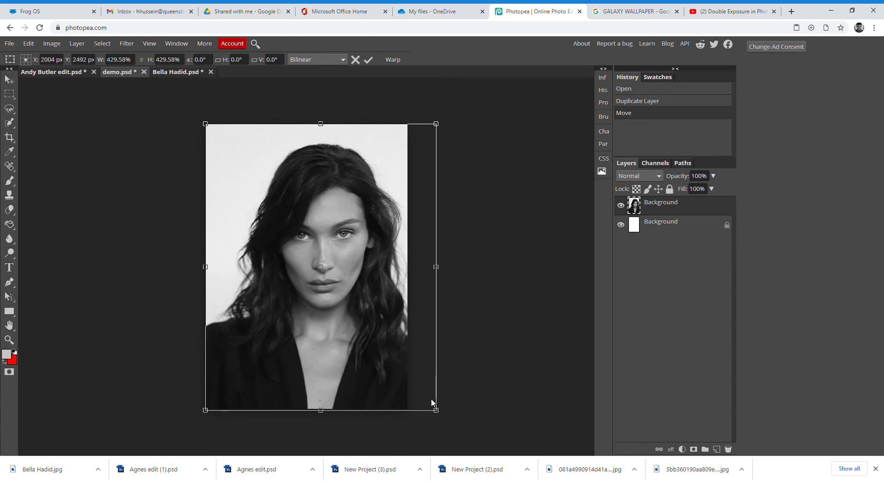
key("Return")
left_click_drag(339, 351, 322, 353)
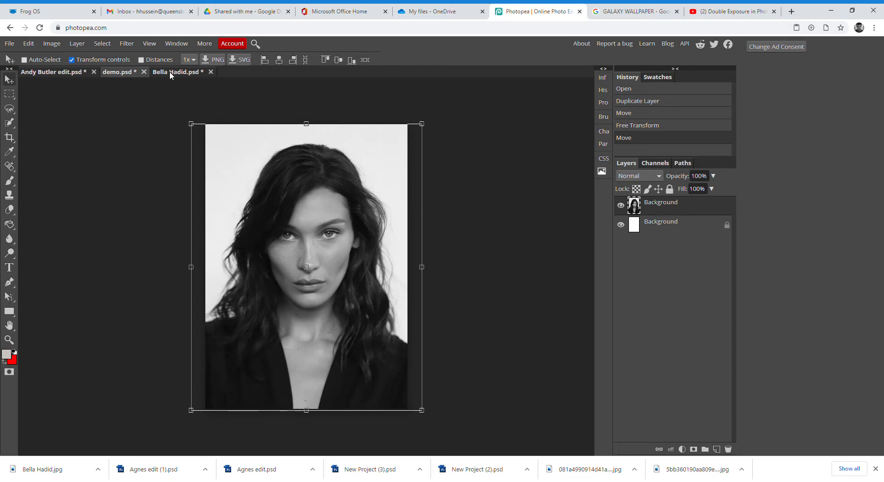
- Close the original portrait document without saving
left_click(190, 75)
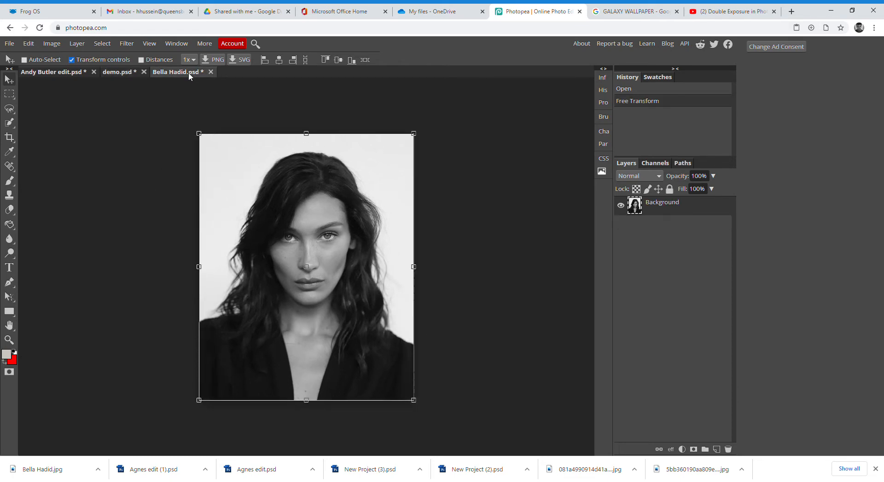
left_click(212, 73)
left_click(482, 89)
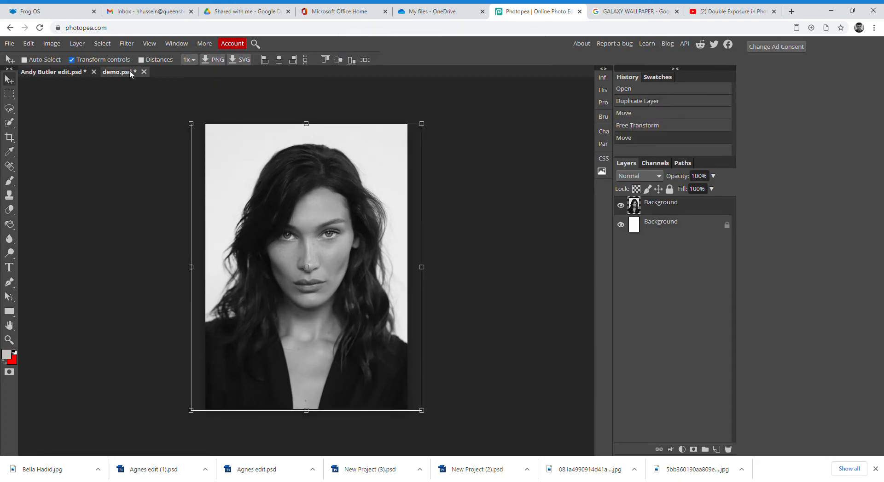
- Check the reference collage sketch, then toggle the demo portrait layer's visibility
left_click(73, 75)
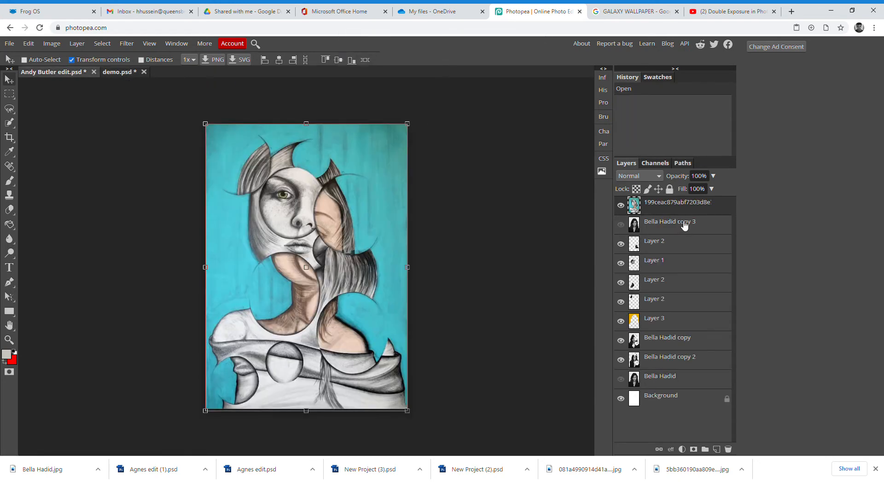
left_click(621, 206)
left_click(621, 206)
left_click(119, 72)
left_click_drag(329, 167, 328, 168)
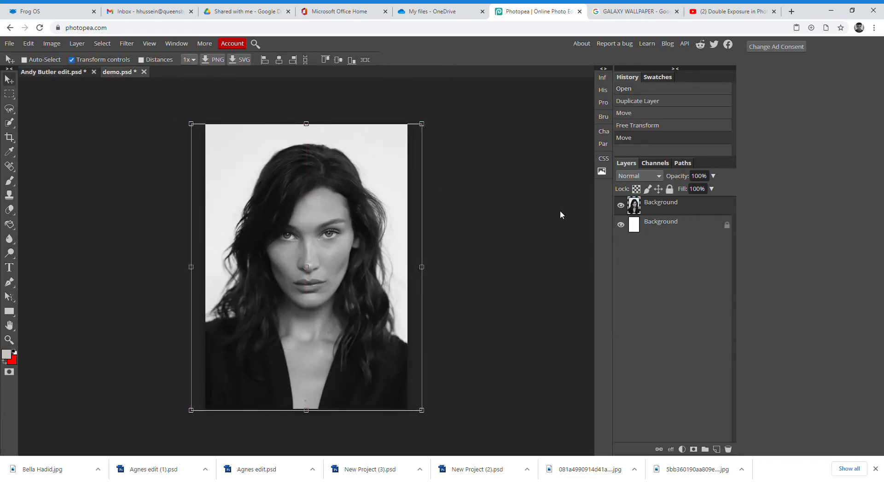
left_click(621, 206)
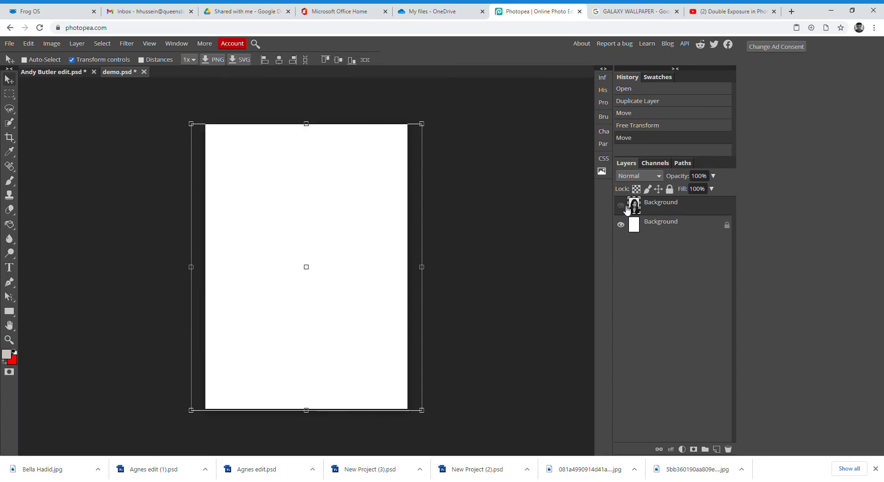
left_click(654, 227)
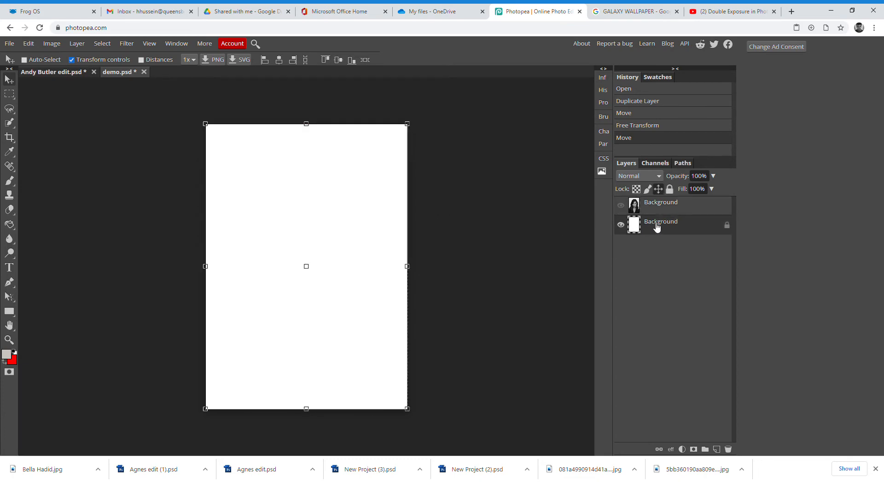
left_click(621, 206)
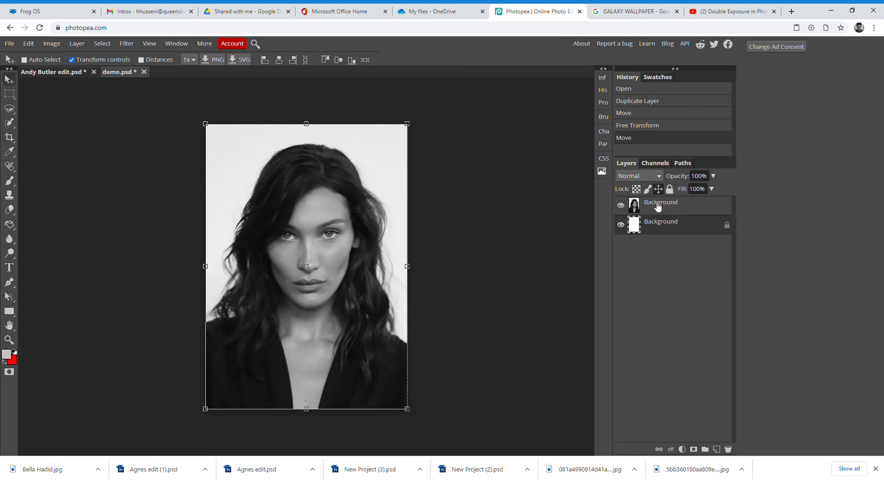
- Duplicate the portrait layer twice, creating Background copy and Background copy 2
right_click(651, 207)
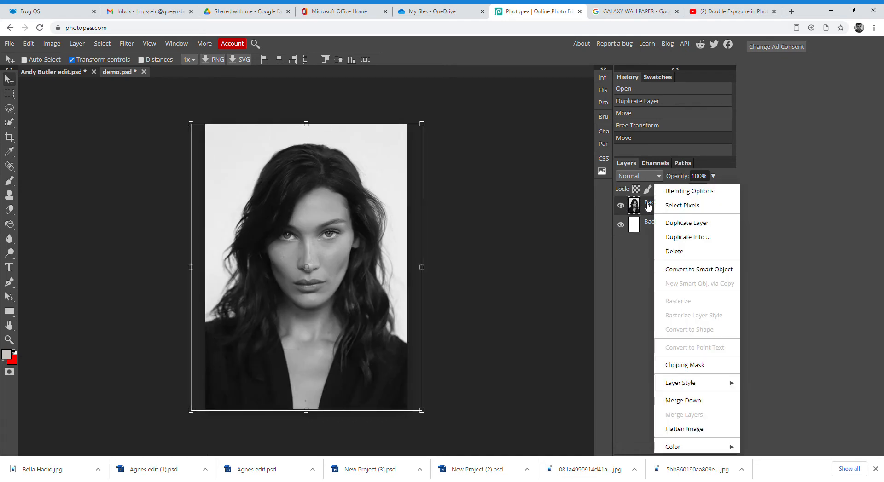
left_click(678, 223)
left_click(655, 224)
left_click(659, 209)
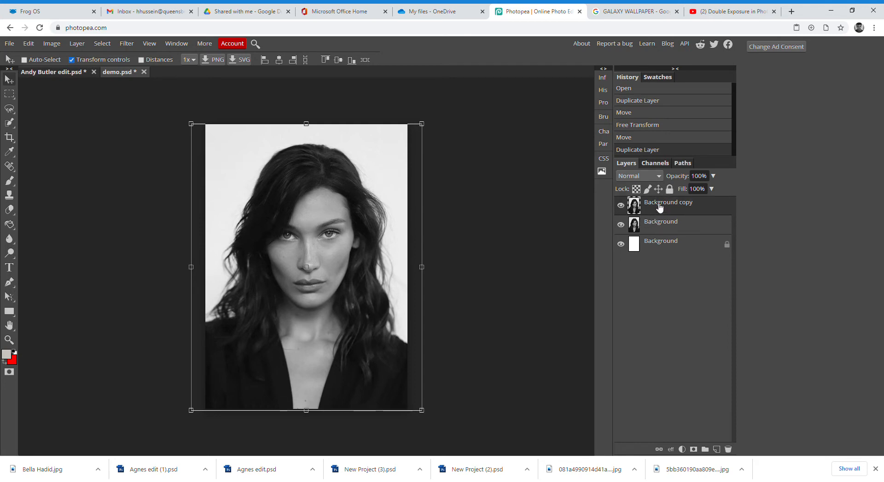
right_click(659, 208)
left_click(680, 224)
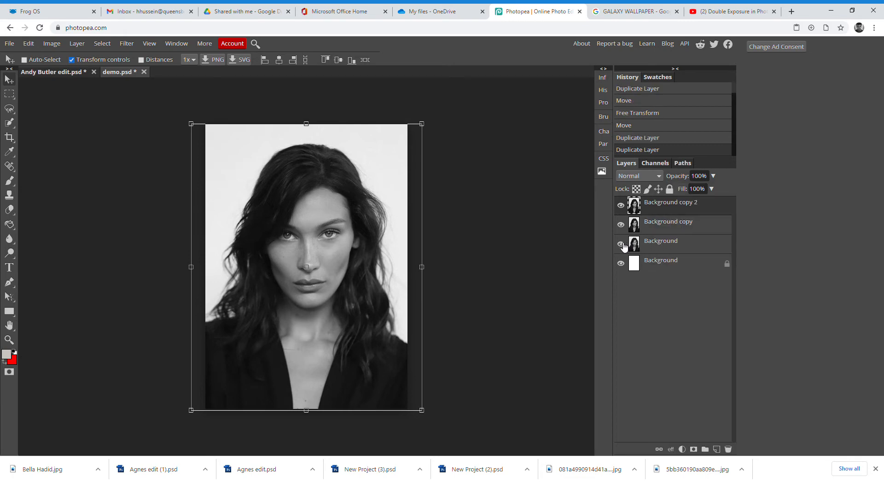
- Hide Background copy 2 and shrink Background copy to about 80%, centred on the page
left_click(621, 206)
left_click(646, 223)
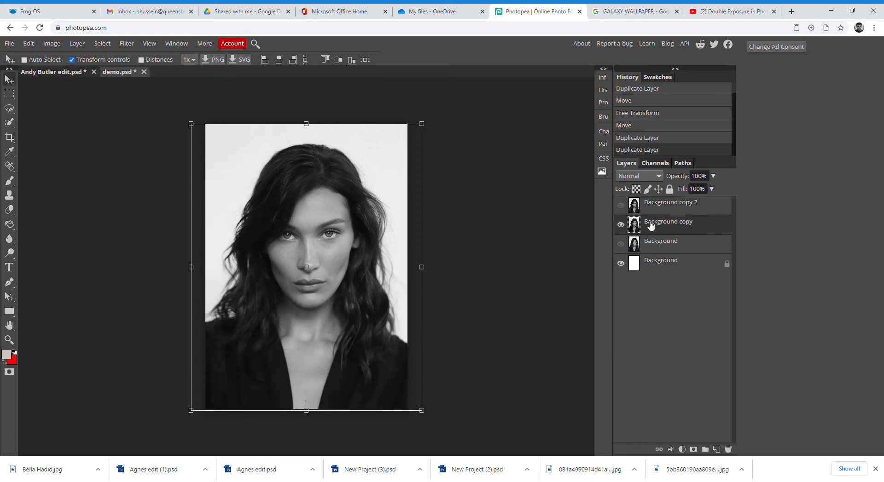
left_click_drag(199, 128, 236, 158)
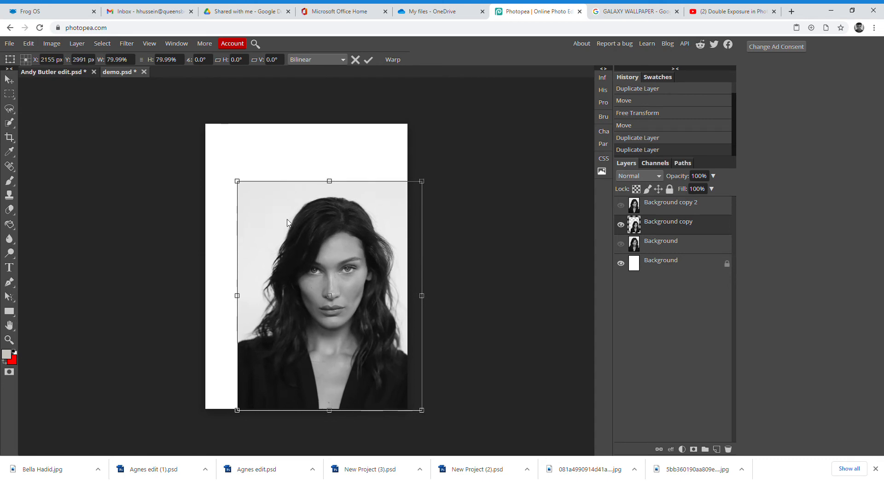
key("Return")
left_click_drag(323, 285, 302, 253)
- Hide the reference sketch and select Background copy 2 in the portrait document
left_click(82, 73)
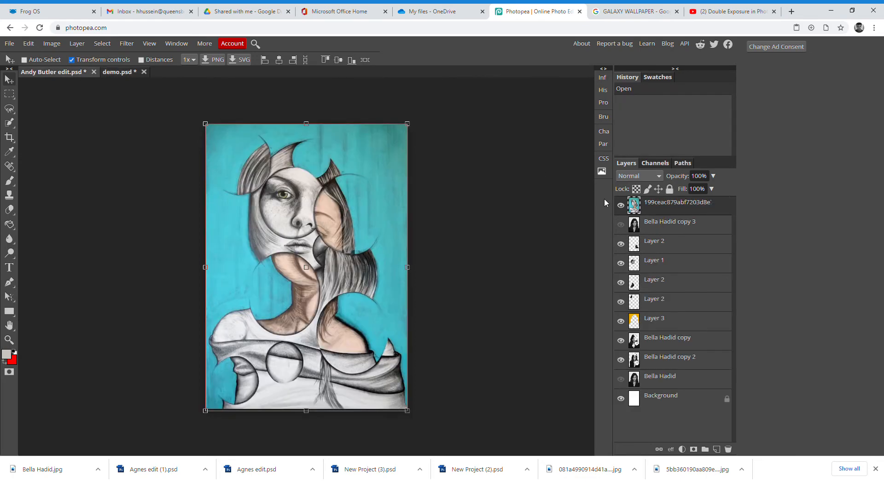
left_click(620, 206)
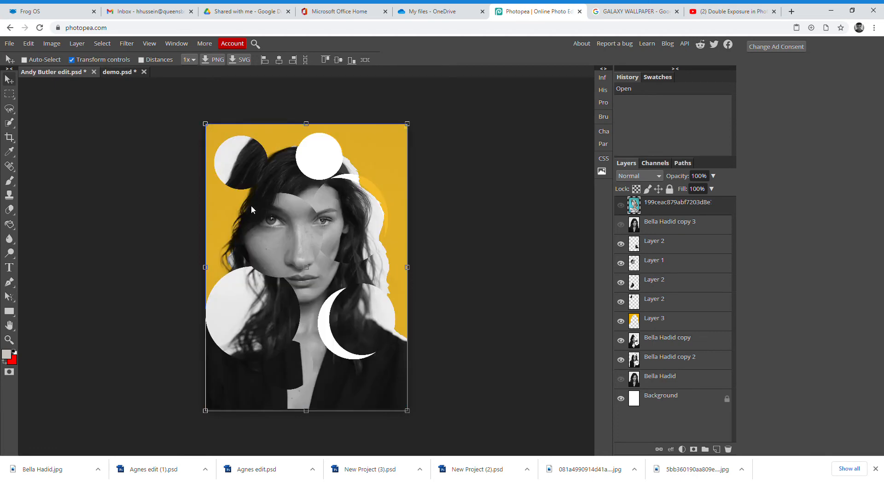
left_click(125, 74)
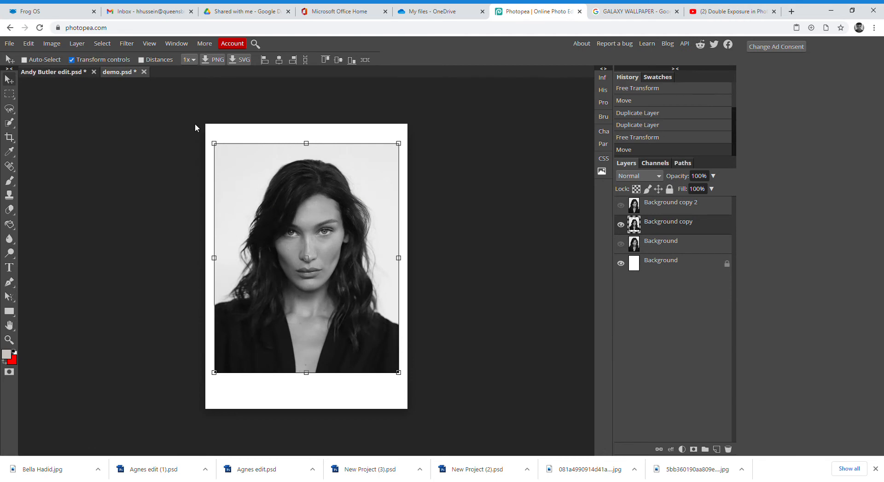
left_click(622, 206)
left_click(651, 213)
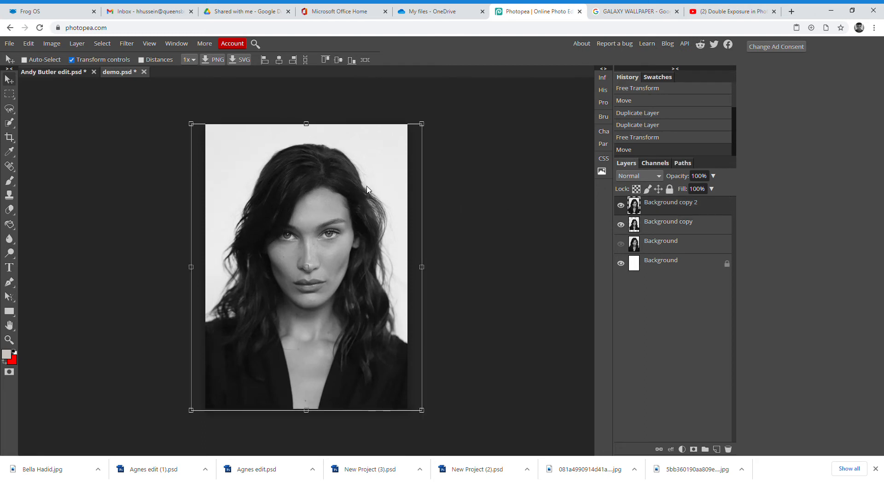
- Copy the teal reference drawing into the portrait document and keep it hidden
left_click(70, 75)
left_click(620, 205)
mouse_move(248, 144)
left_mouse_down()
mouse_move(124, 75)
mouse_move(249, 152)
mouse_move(234, 134)
mouse_move(278, 170)
mouse_move(259, 140)
mouse_move(249, 154)
left_mouse_up()
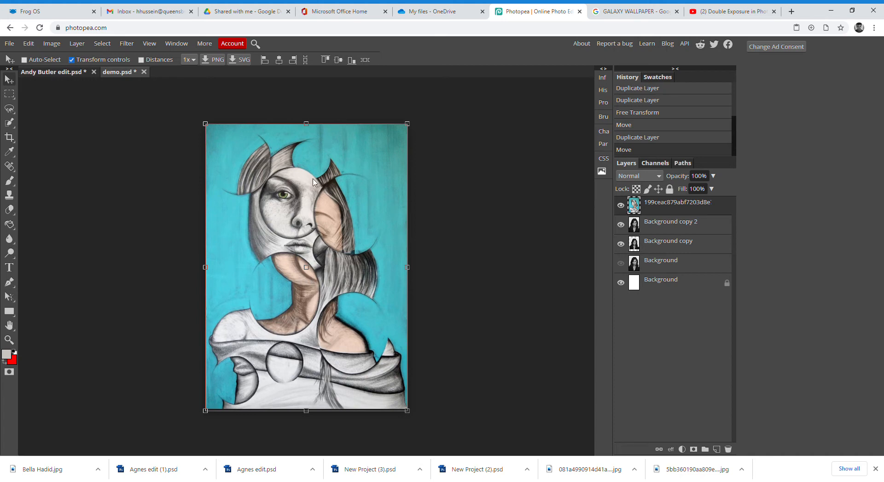
left_click(621, 206)
left_click(650, 225)
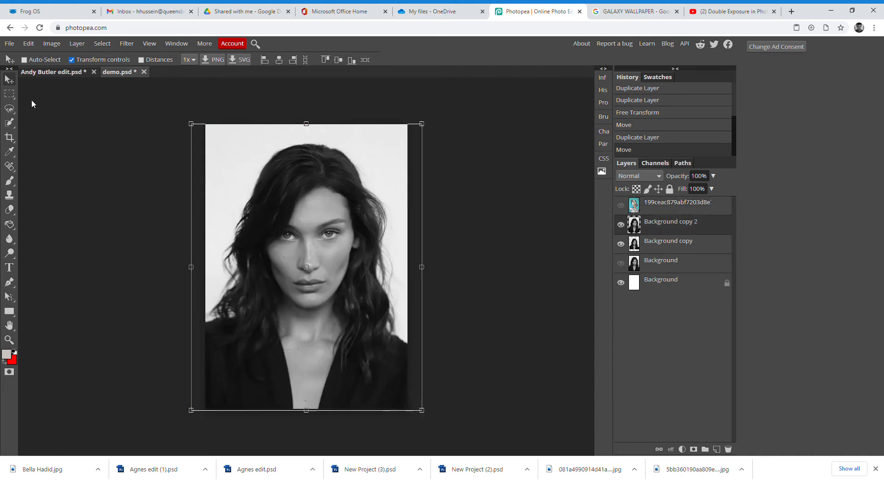
- Switch to Elliptical Marquee and try an oval selection over the face
right_click(9, 97)
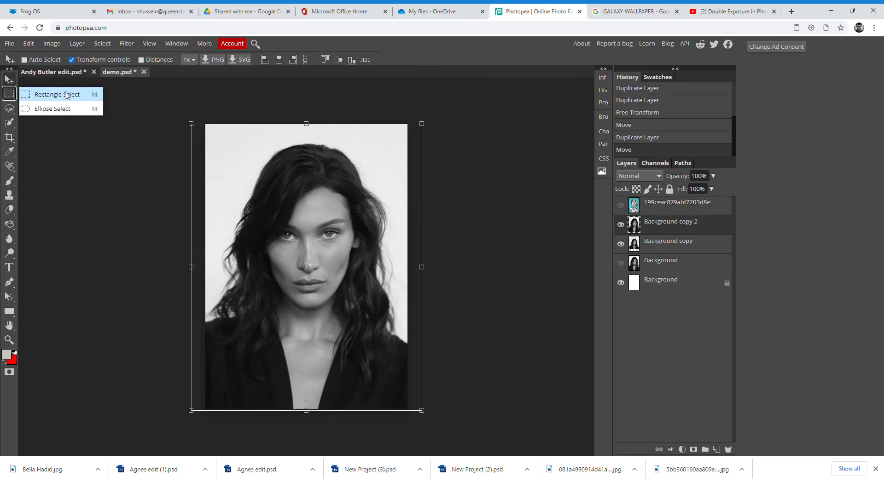
left_click(46, 110)
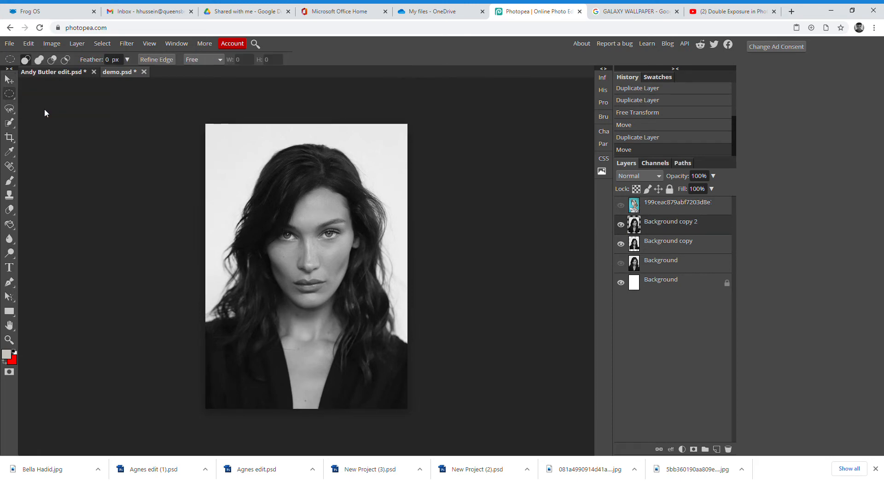
left_click(621, 206)
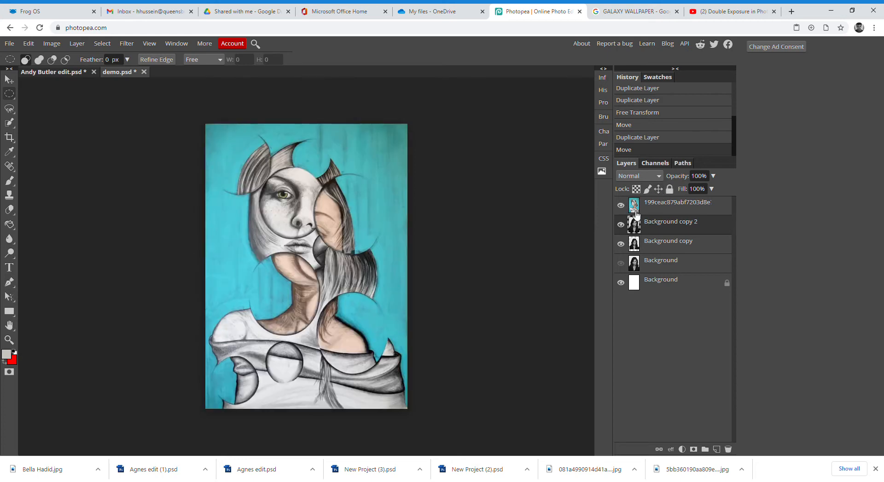
left_click(621, 205)
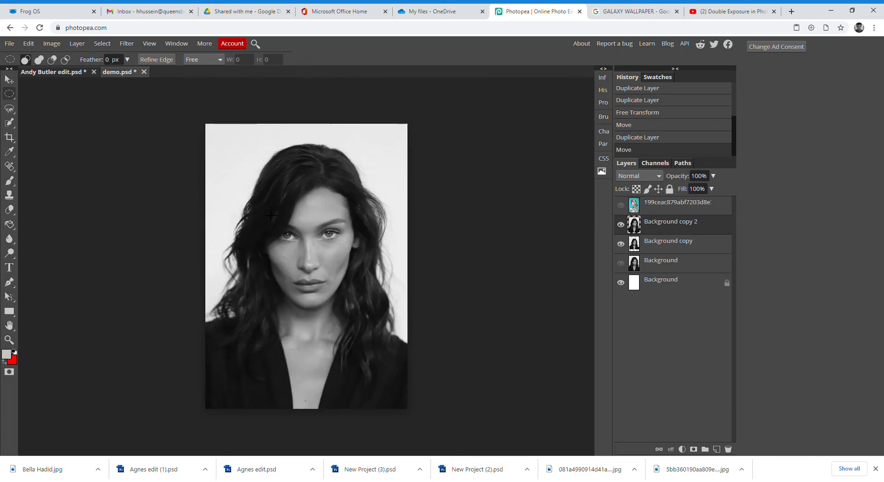
left_click_drag(260, 208, 328, 285)
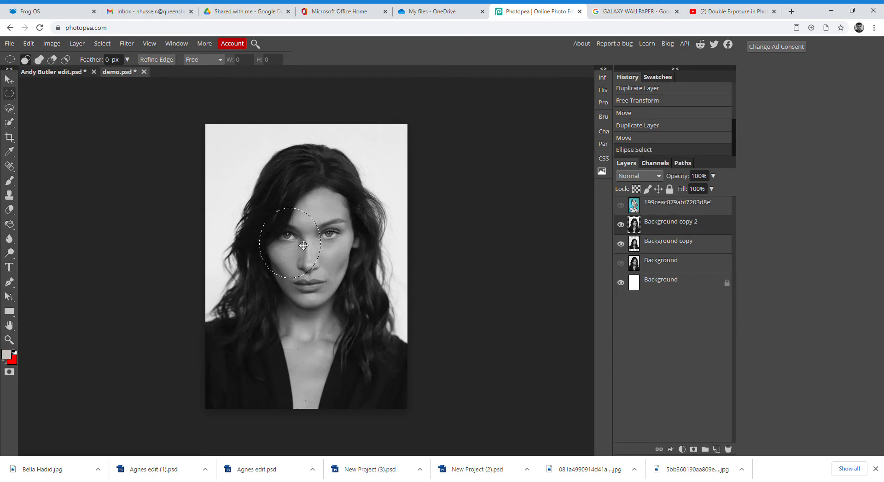
left_click(292, 234)
left_click(266, 219)
- Draw a constrained circle selection over the left eye and cheek
key("shift")
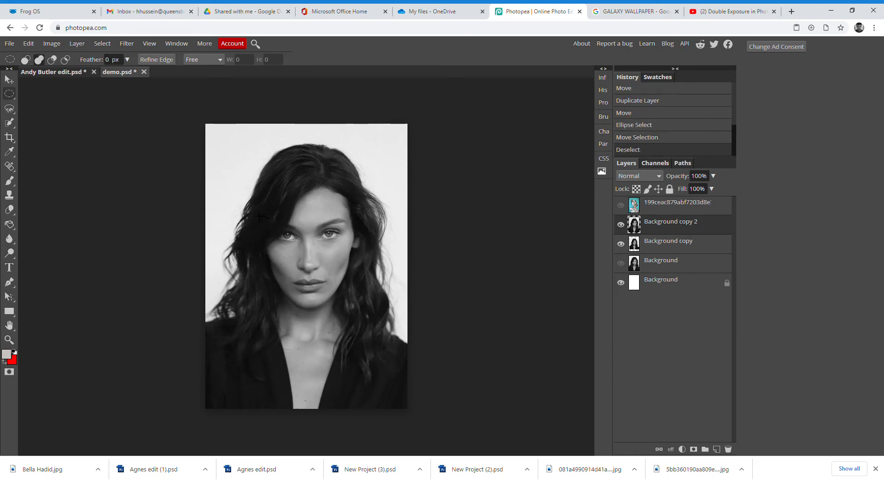
left_click_drag(257, 207, 326, 283)
mouse_move(298, 243)
left_mouse_down()
mouse_move(298, 256)
mouse_move(307, 249)
mouse_move(300, 251)
left_mouse_up()
left_click(274, 216)
left_click_drag(262, 212, 325, 280)
left_click_drag(296, 236, 301, 248)
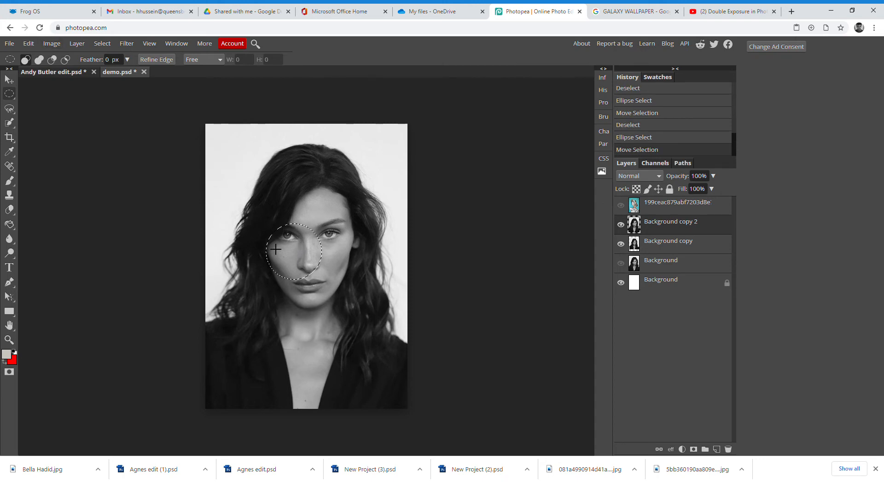
- Copy the circled face patch and paste it onto a new layer
left_click(29, 45)
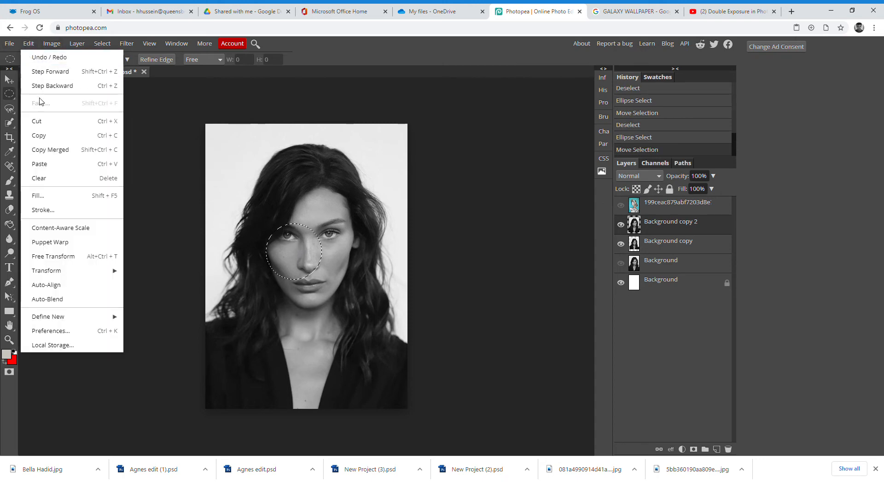
left_click(40, 137)
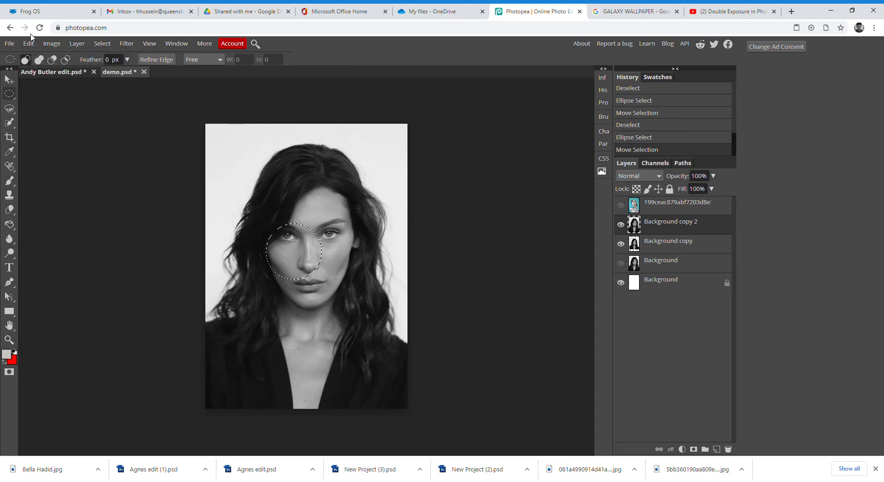
left_click(28, 43)
left_click(41, 165)
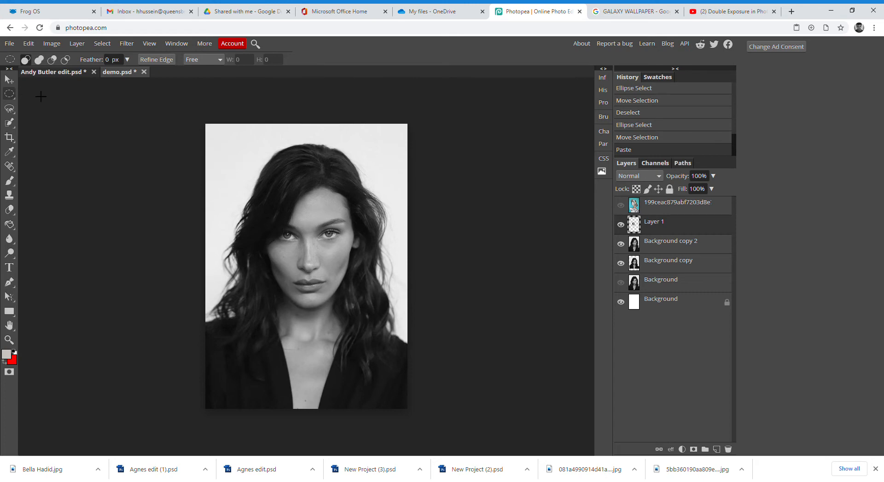
- Shift the pasted circle up-left and enlarge it to about 153%
left_click(8, 80)
mouse_move(311, 239)
left_mouse_down()
mouse_move(280, 174)
mouse_move(253, 145)
mouse_move(312, 224)
mouse_move(302, 221)
left_mouse_up()
left_click(621, 205)
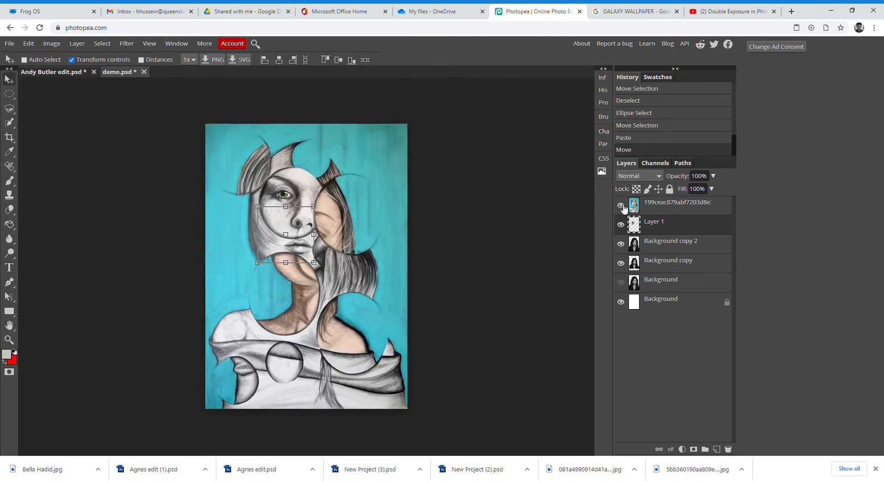
left_click(621, 206)
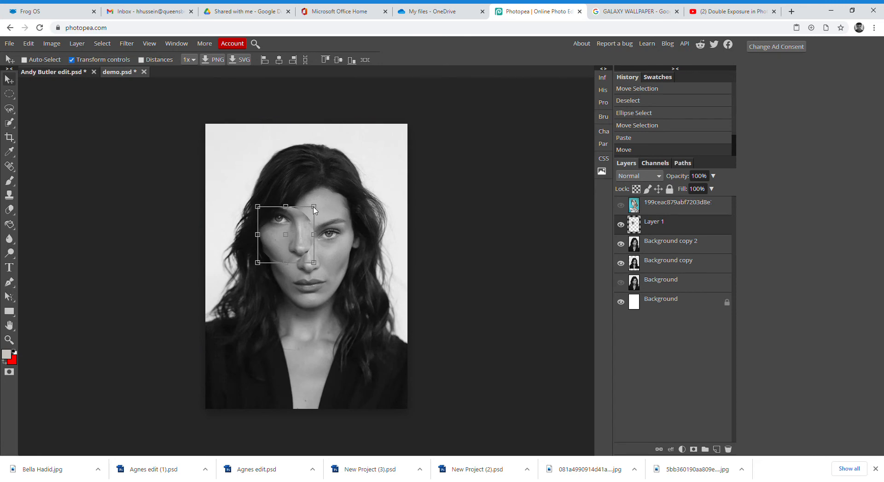
left_click_drag(314, 210, 273, 211)
key("Return")
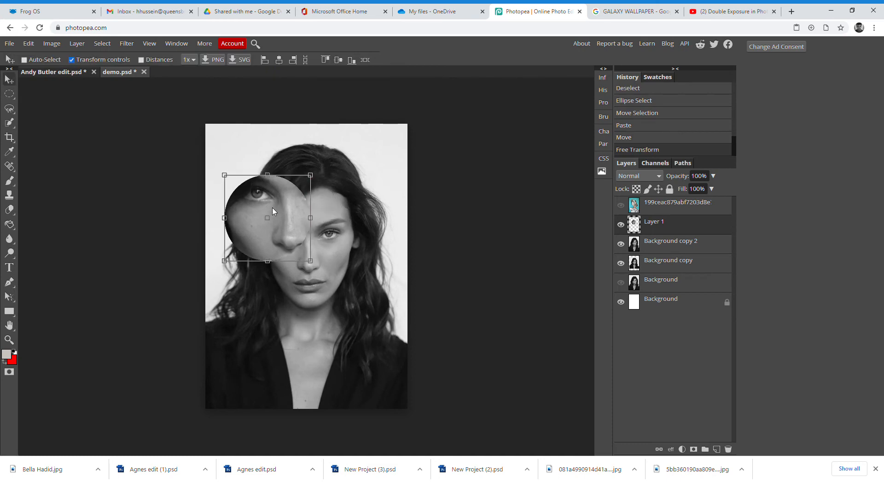
- Raise the circle cut-out's Brightness to about 38 and nudge it slightly down-right
left_click(51, 43)
mouse_move(58, 60)
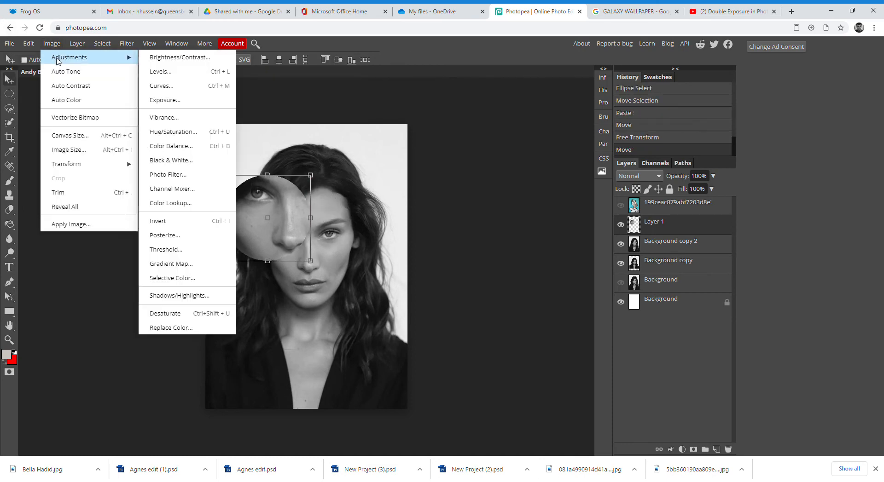
left_click(188, 59)
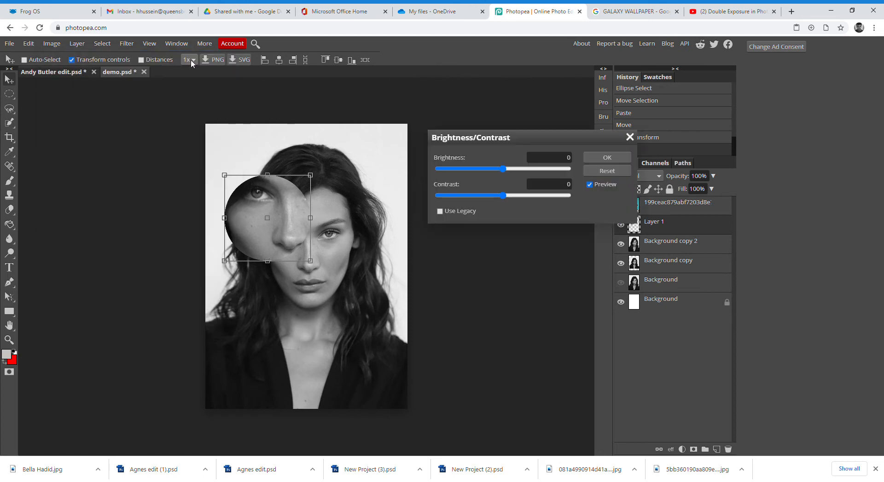
left_click_drag(502, 168, 521, 175)
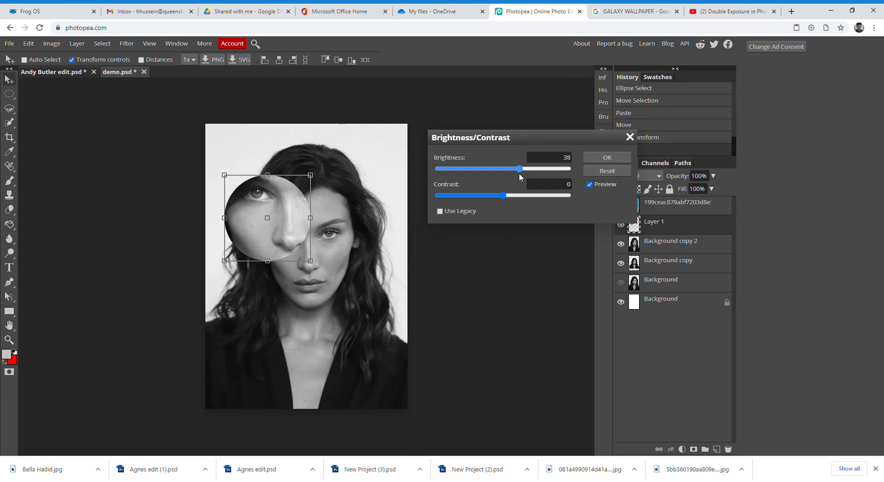
left_click(607, 158)
left_click_drag(282, 228, 291, 238)
- Move the circular cut-out higher on the face, checking against the teal drawing
left_click(620, 207)
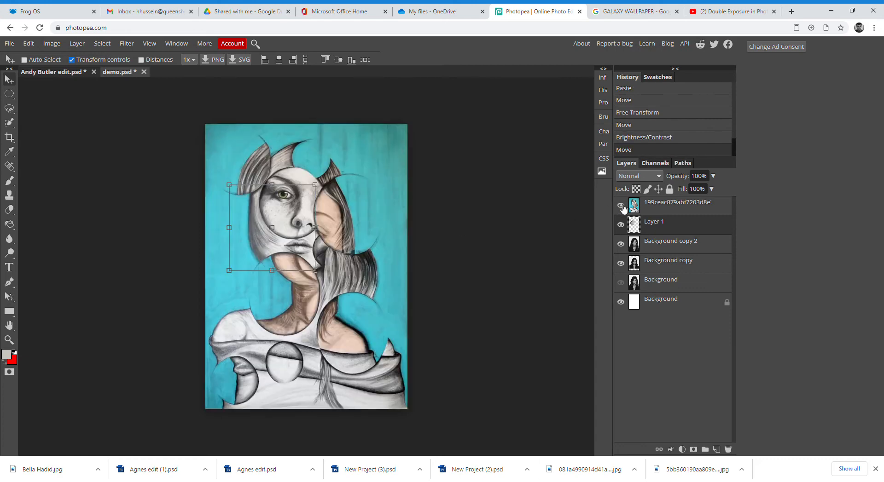
left_click(621, 206)
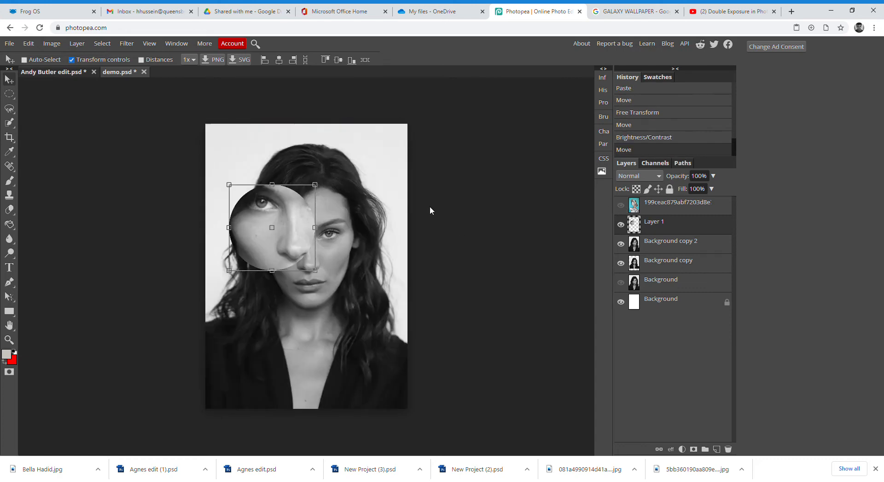
left_click_drag(295, 240, 302, 221)
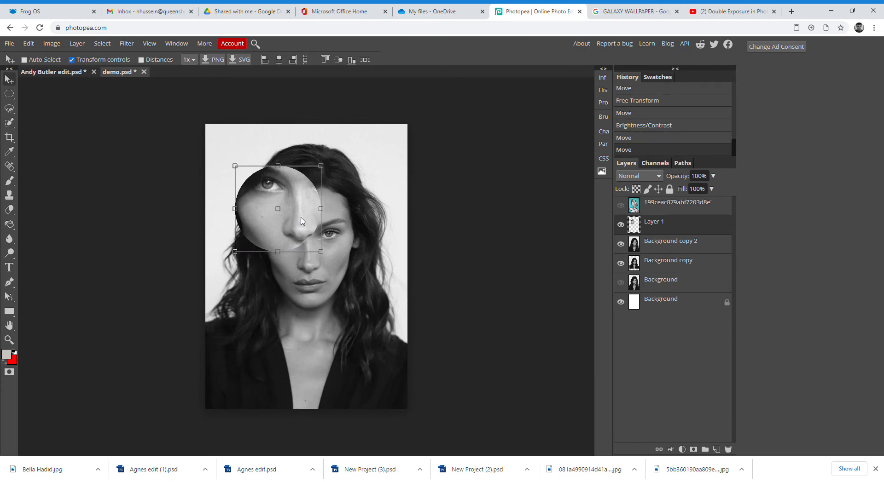
- Move the smaller Background copy portrait down, flush with the page bottom
left_click(654, 245)
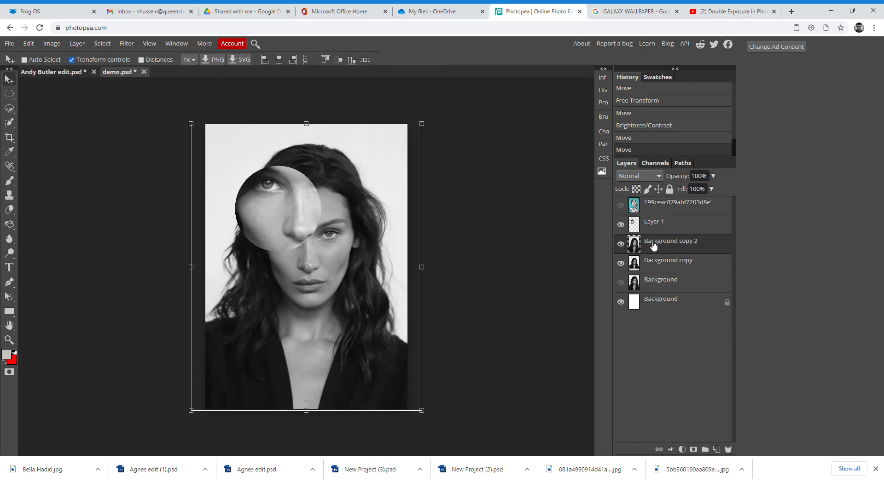
left_click(621, 244)
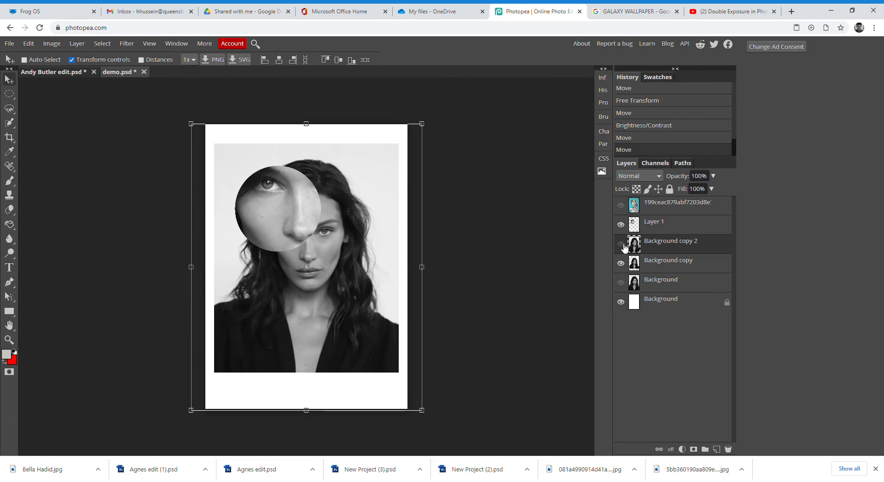
left_click(622, 245)
left_click(622, 245)
left_click(635, 265)
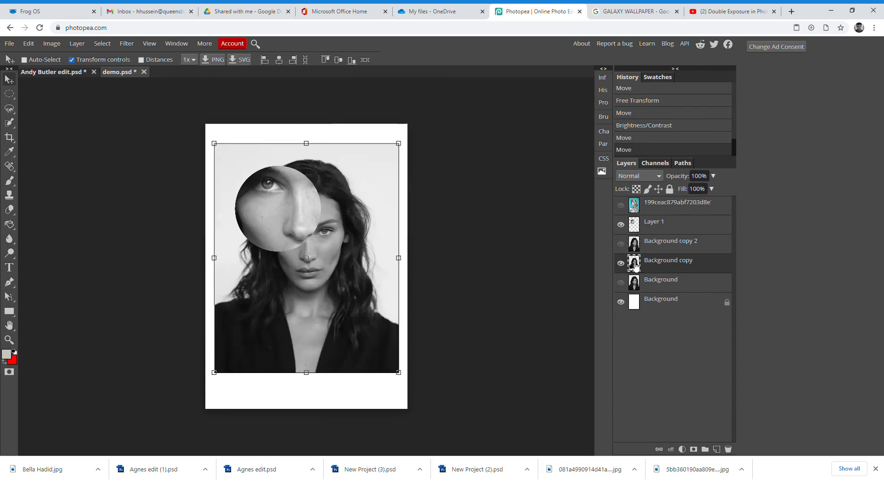
left_click_drag(337, 229, 338, 267)
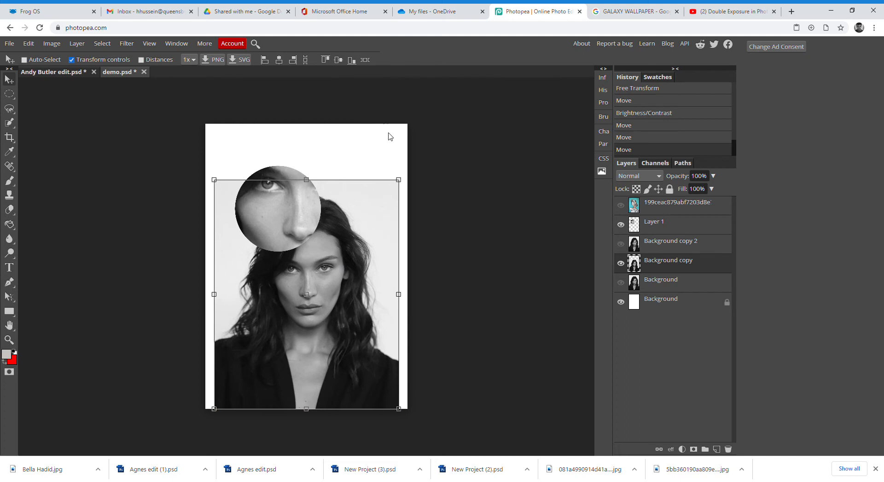
left_click(622, 247)
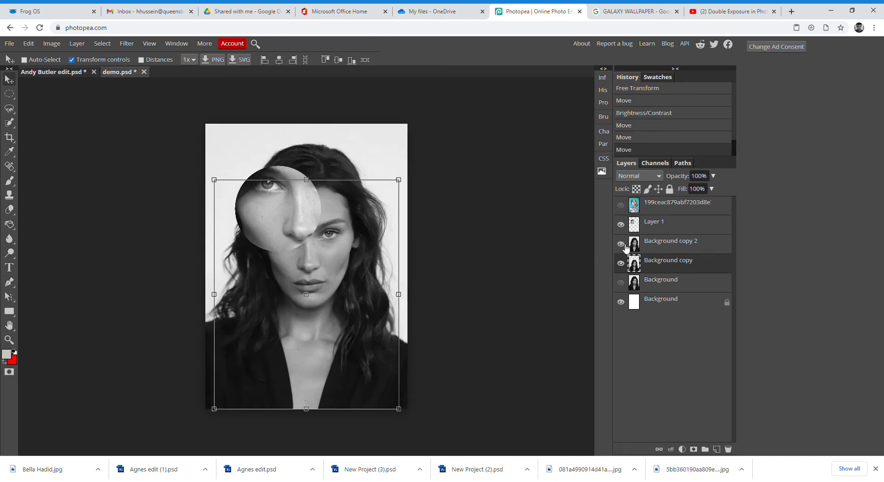
left_click(9, 94)
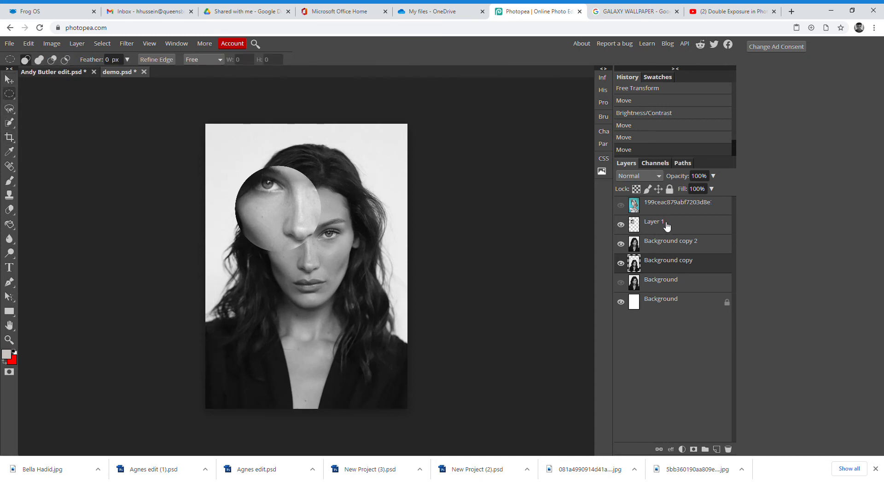
- Select Background copy 2 and compare it with the layer beneath and the reference drawing
left_click(656, 248)
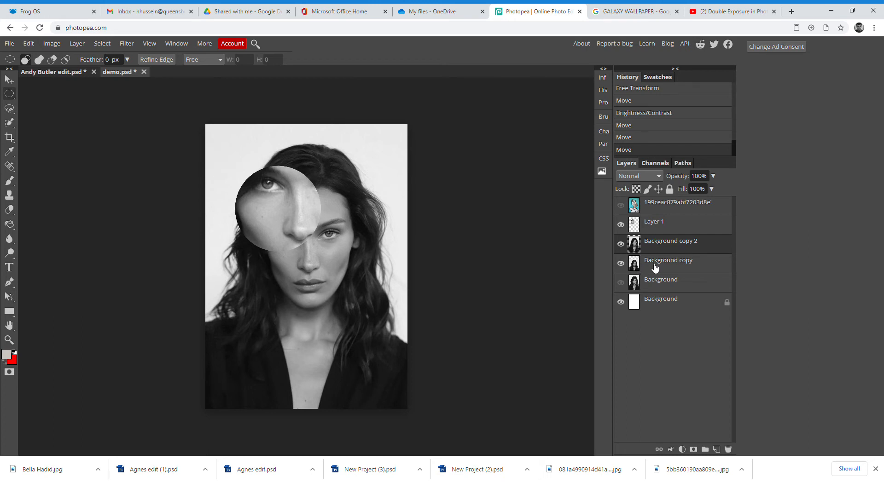
left_click(640, 266)
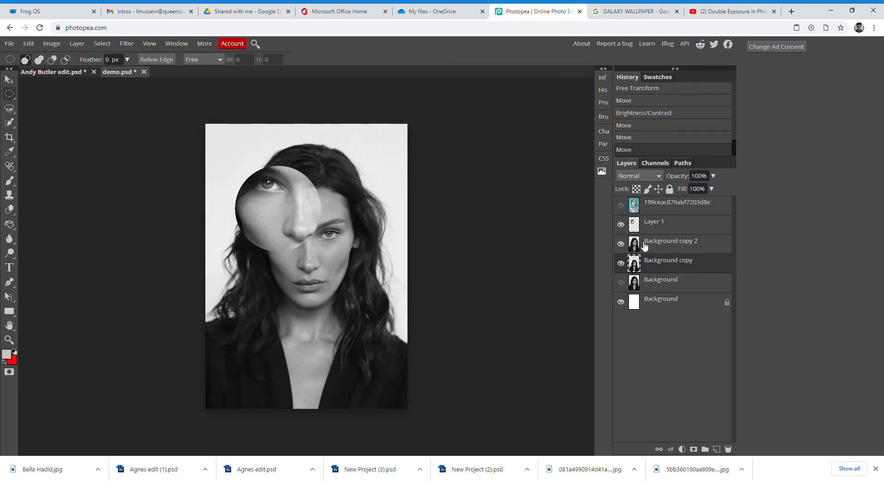
left_click(643, 247)
left_click(622, 244)
left_click(623, 245)
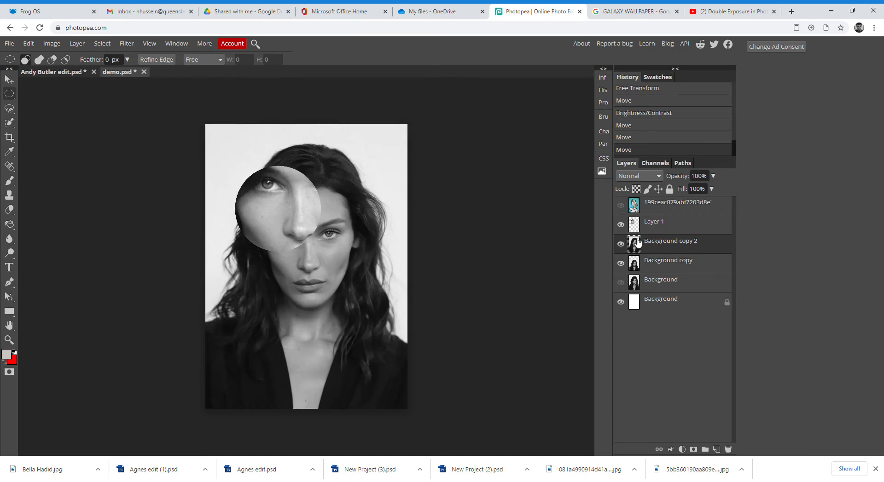
left_click(620, 205)
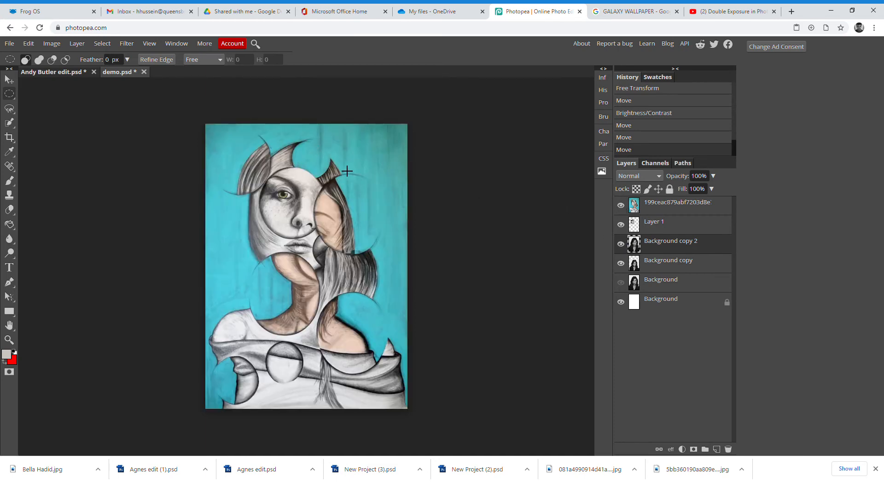
left_click(620, 205)
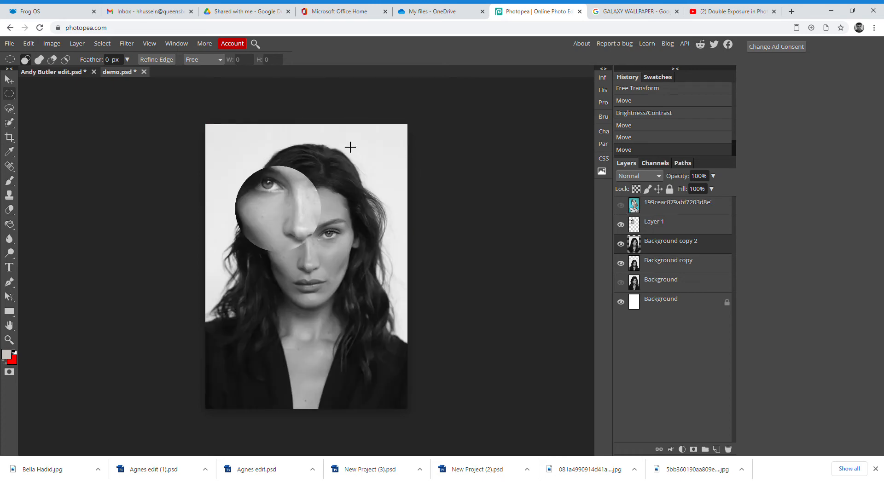
- Cut a circular white void from Background copy 2 against the top edge
left_click_drag(315, 135, 379, 197)
left_click_drag(344, 166, 339, 158)
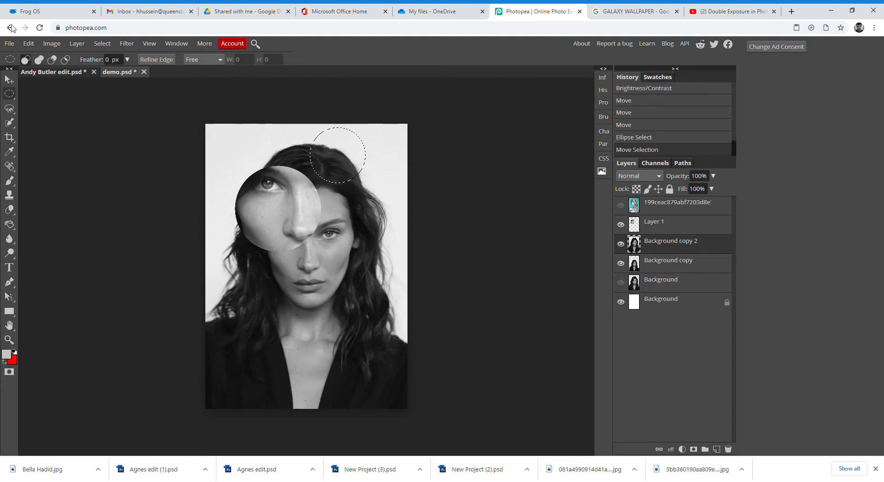
left_click(29, 44)
left_click(39, 121)
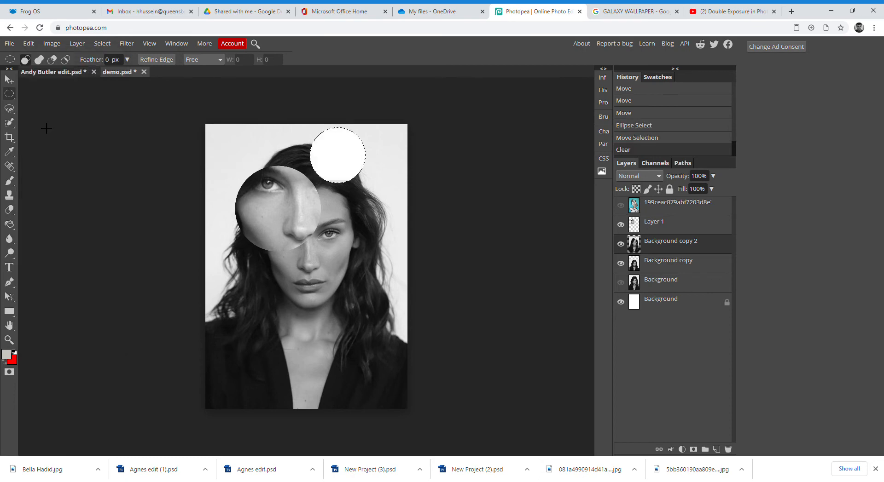
left_click(69, 139)
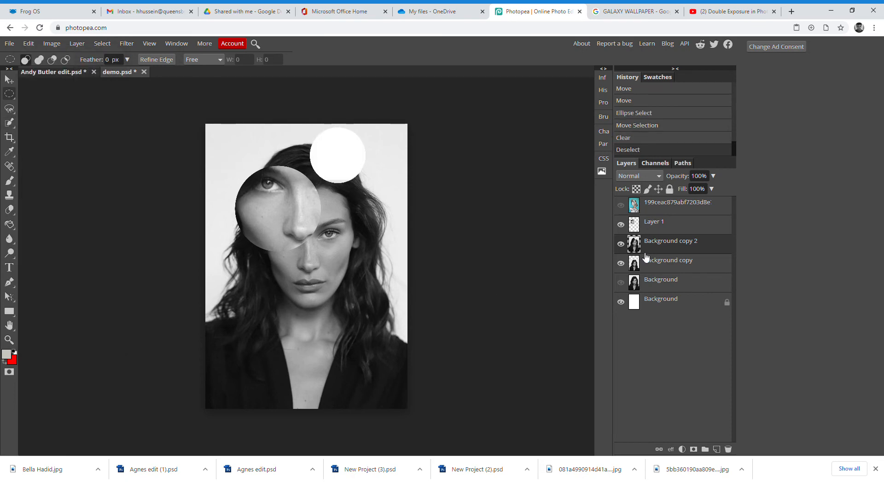
left_click(621, 205)
- Cut a circular hole over the right-hand eye in the large portrait
left_click(621, 206)
left_click(621, 245)
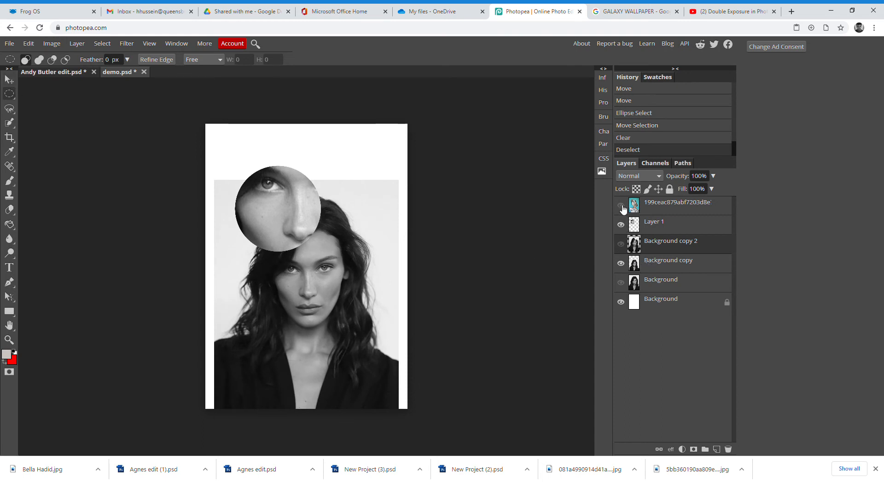
left_click(621, 245)
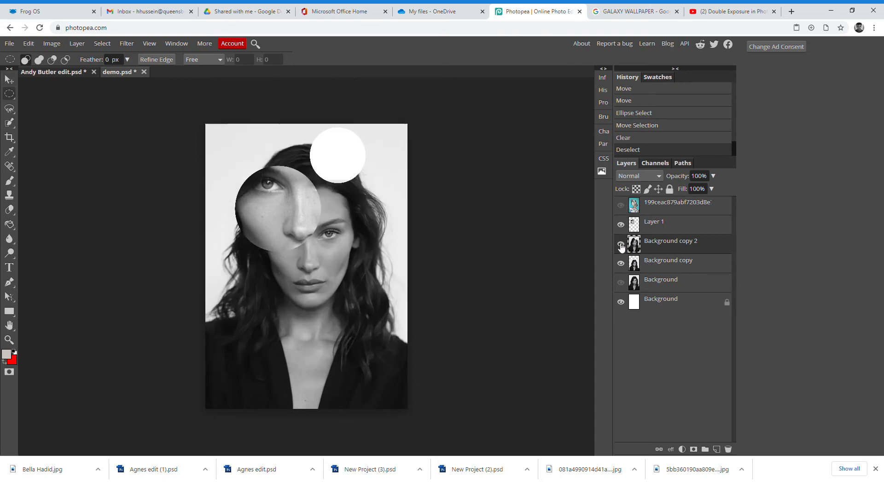
left_click(621, 207)
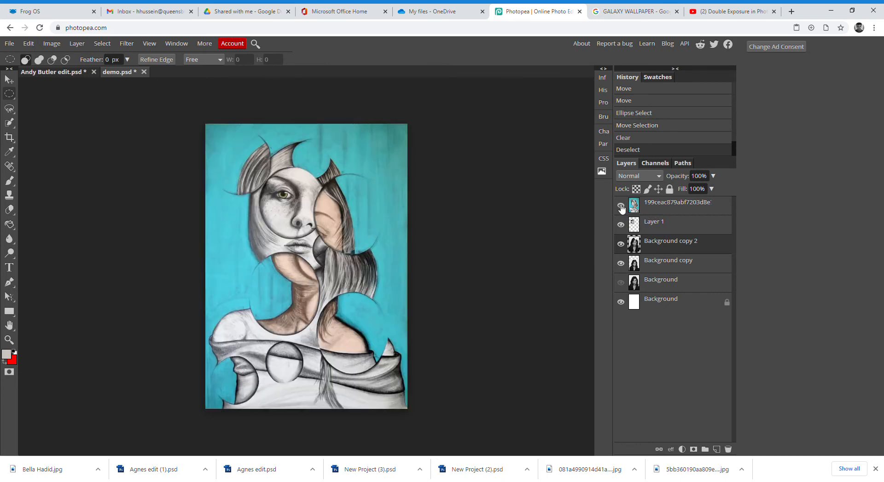
left_click(621, 207)
left_click_drag(321, 204, 386, 276)
left_click_drag(356, 244, 352, 246)
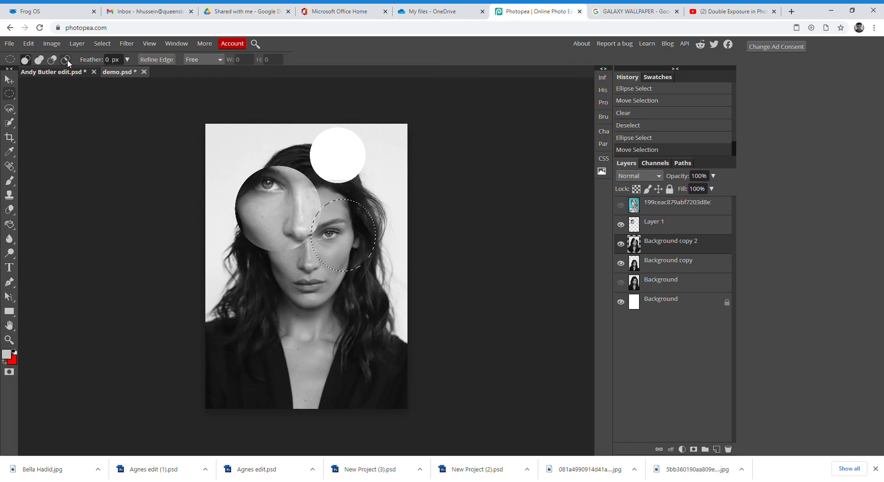
left_click(29, 43)
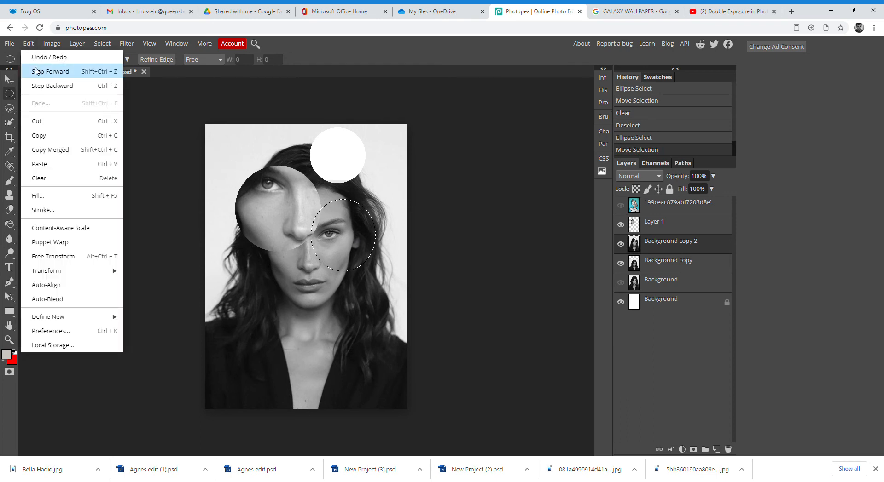
left_click(44, 126)
left_click(127, 176)
- Shift the Background copy portrait up and right so its face shows through
left_click(648, 267)
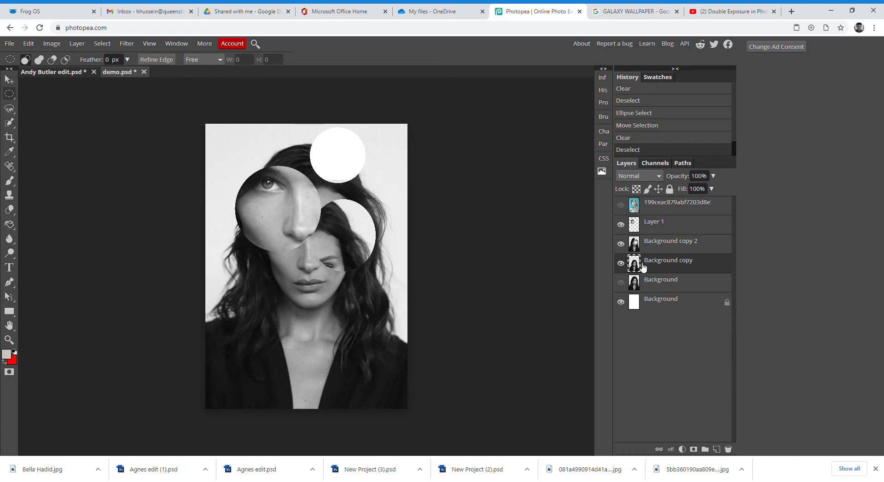
left_click(12, 80)
left_click_drag(336, 310, 367, 319)
mouse_move(374, 320)
left_mouse_down()
mouse_move(382, 291)
mouse_move(371, 249)
mouse_move(358, 272)
mouse_move(374, 302)
mouse_move(363, 318)
left_mouse_up()
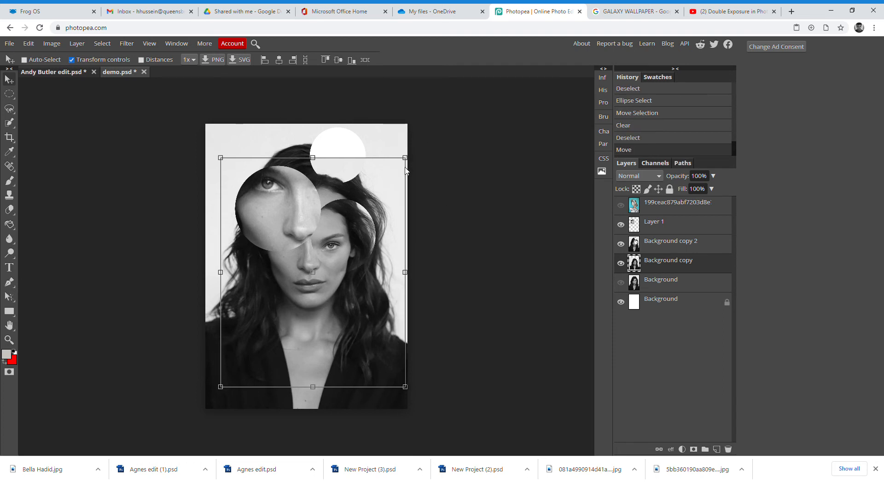
- Scale Background copy down to about 94% and move it up and to the right
left_click_drag(405, 158, 393, 184)
key("Return")
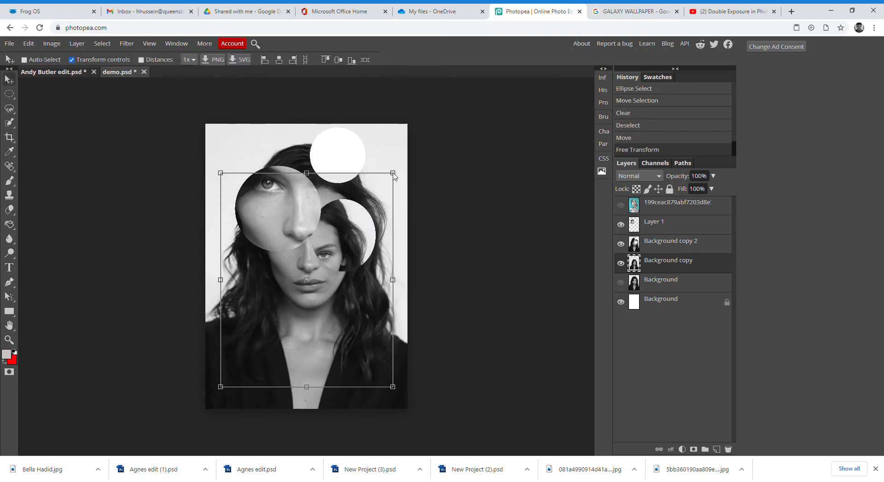
left_click_drag(394, 175, 384, 186)
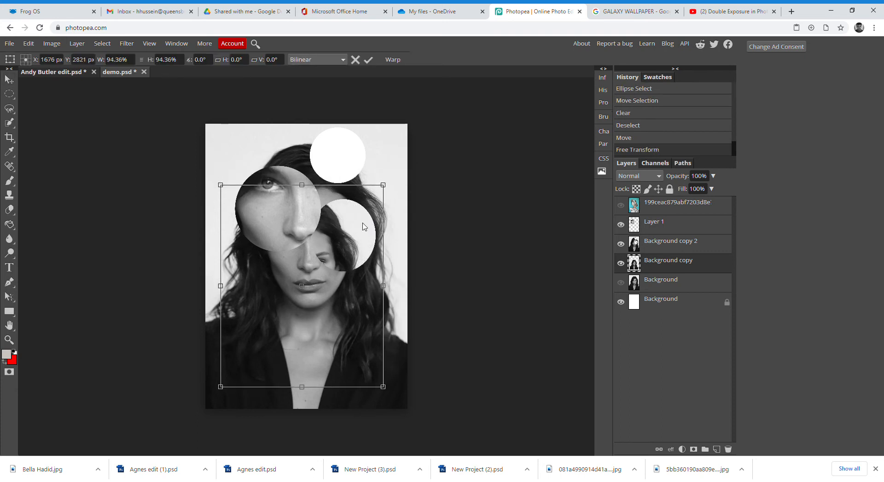
key("Return")
left_click_drag(315, 328, 330, 322)
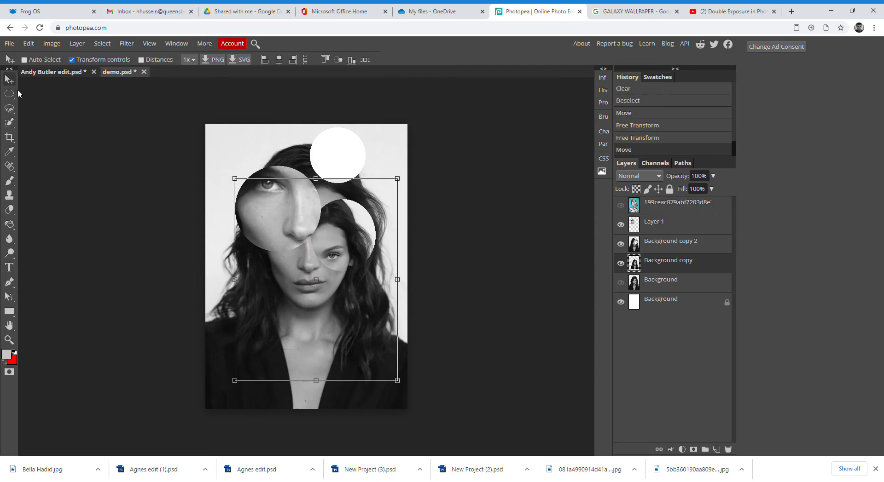
- Pick Ellipse Select, check the reference drawing, and make Background copy 2 the active layer
left_click(9, 94)
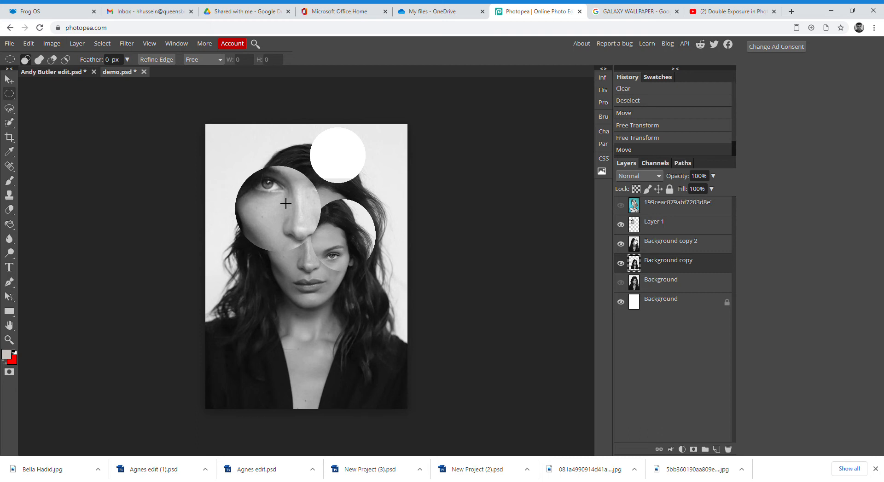
left_click(620, 206)
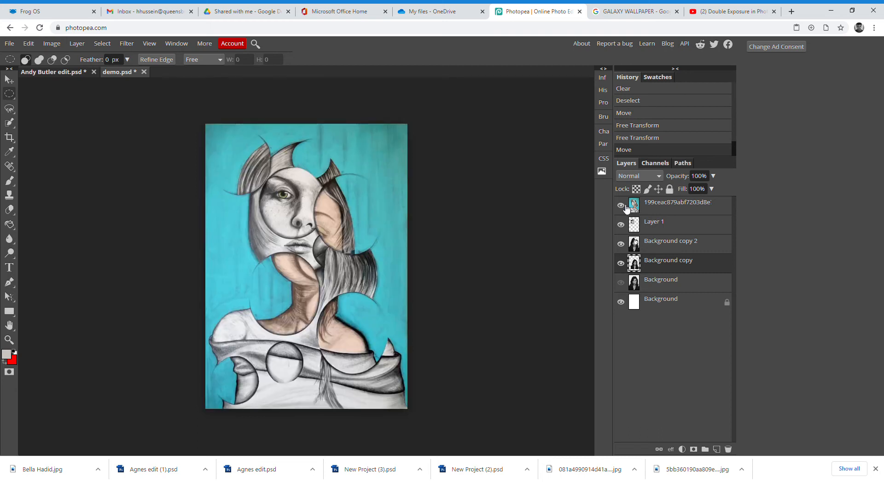
left_click(620, 205)
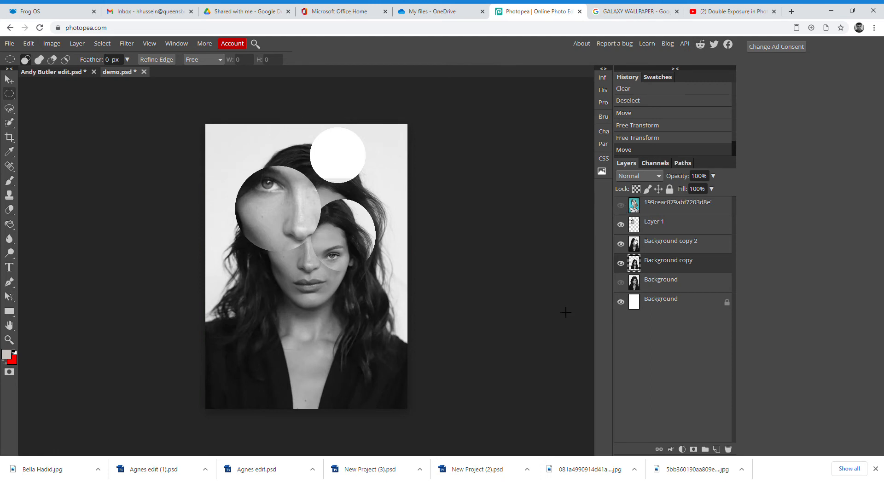
left_click(647, 244)
- Cut a circular hole out of the woman's chest on Background copy 2, then deselect
left_click_drag(264, 336, 315, 377)
left_click_drag(292, 349, 292, 351)
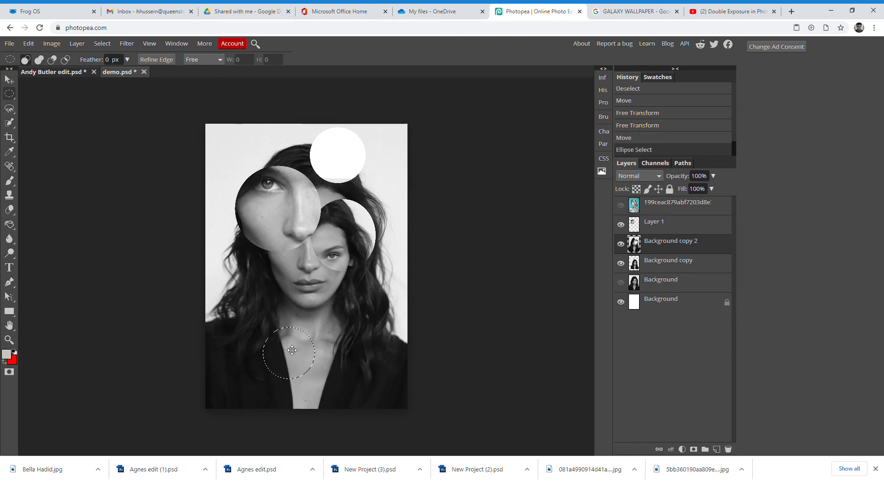
left_click(28, 43)
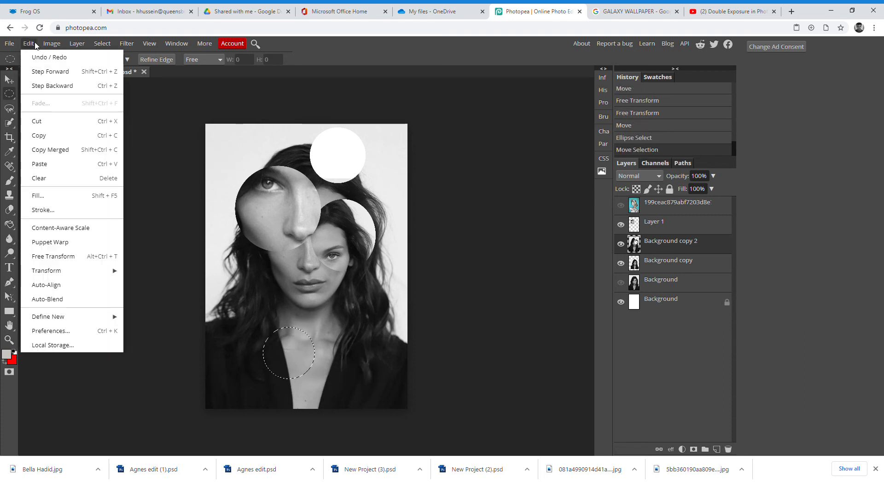
left_click(40, 124)
left_click(99, 181)
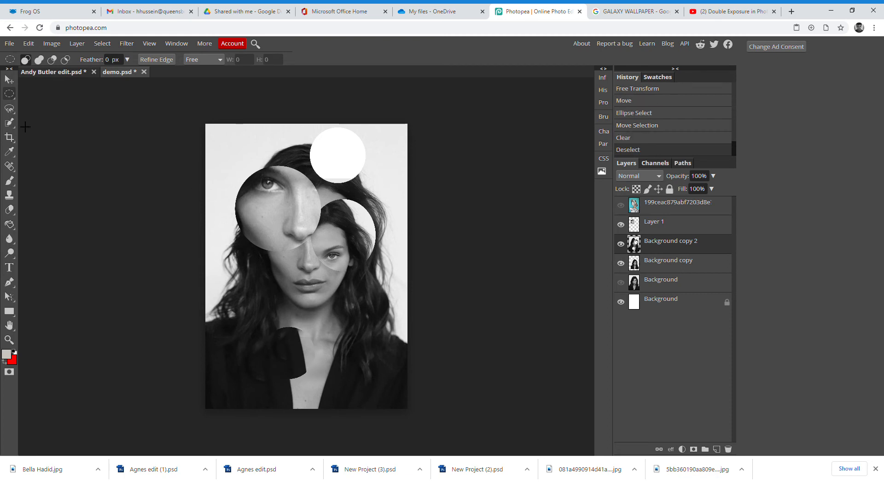
- Move Background copy about 18 px up beneath the new hole
left_click(10, 79)
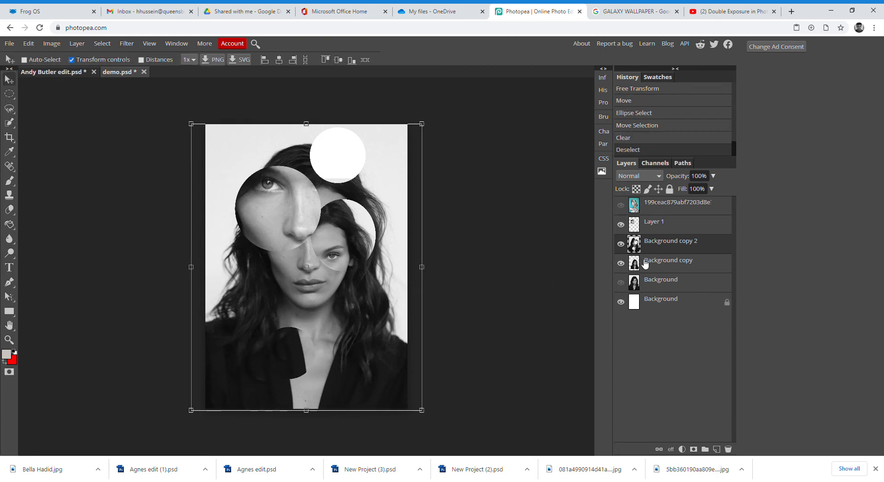
left_click(668, 261)
mouse_move(359, 345)
left_mouse_down()
mouse_move(360, 338)
mouse_move(358, 349)
left_mouse_up()
- Copy a circle of the hair on the left of Background copy 2 and paste it as a new layer
left_click(9, 94)
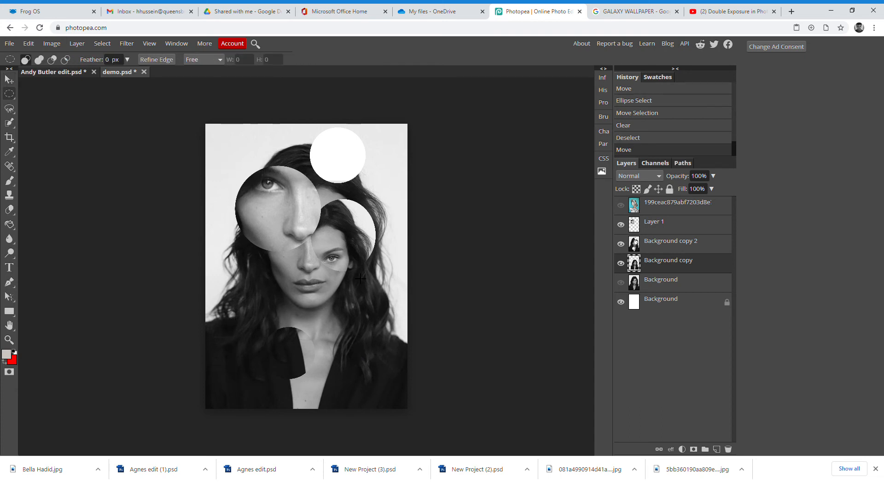
left_click(665, 249)
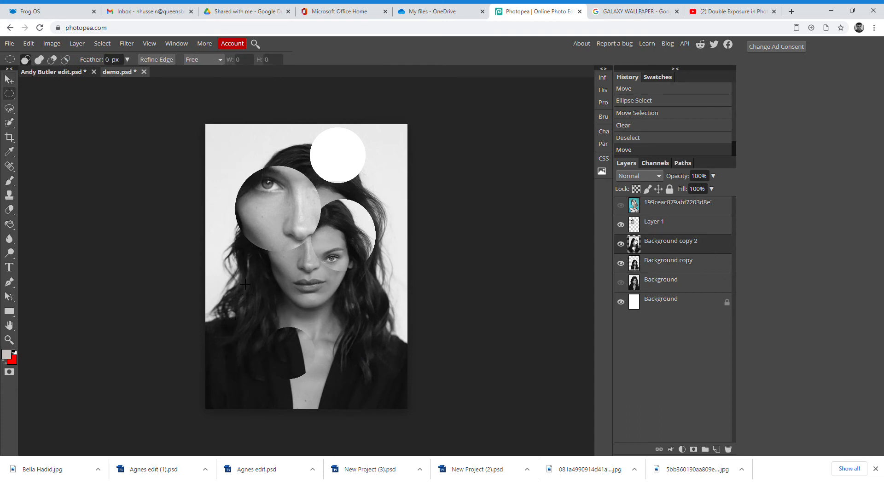
left_click_drag(215, 240, 286, 304)
mouse_move(251, 271)
left_mouse_down()
mouse_move(249, 264)
mouse_move(246, 274)
left_mouse_up()
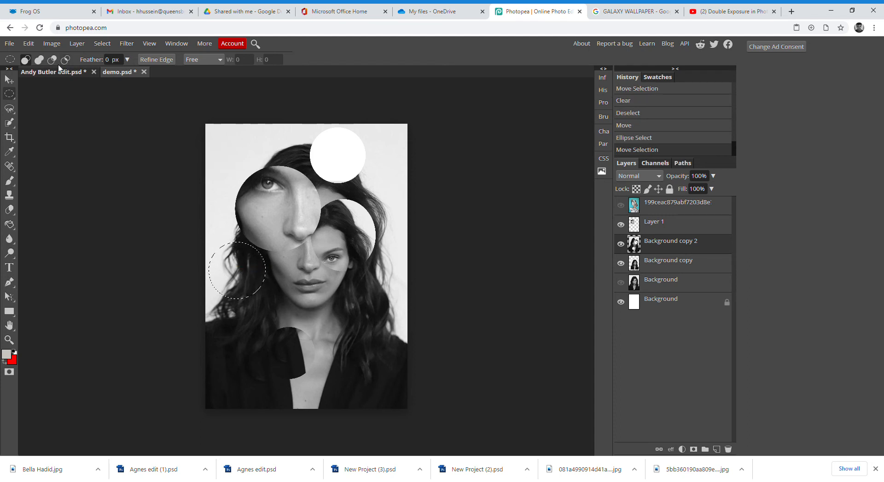
left_click(29, 43)
left_click(41, 135)
left_click(32, 43)
left_click(46, 165)
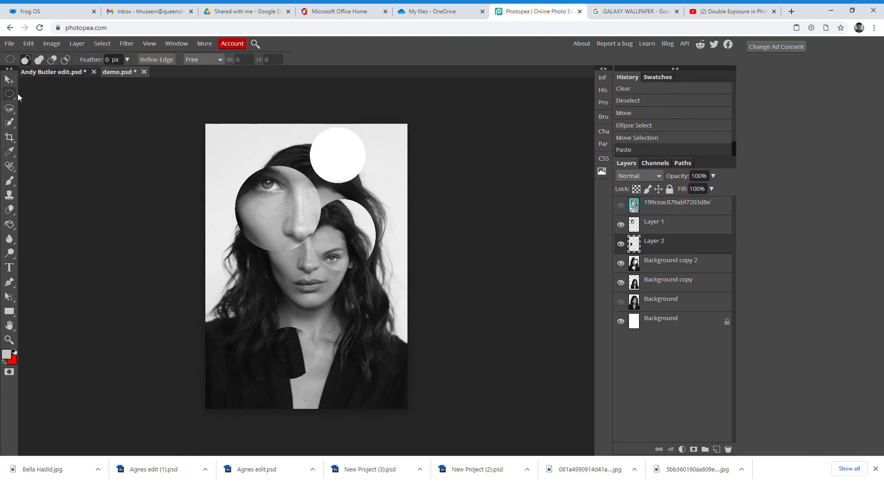
- Move the pasted circle to the lower-left corner, enlarge it, rotate it about 30°, and commit
left_click(9, 81)
left_click_drag(255, 285, 257, 346)
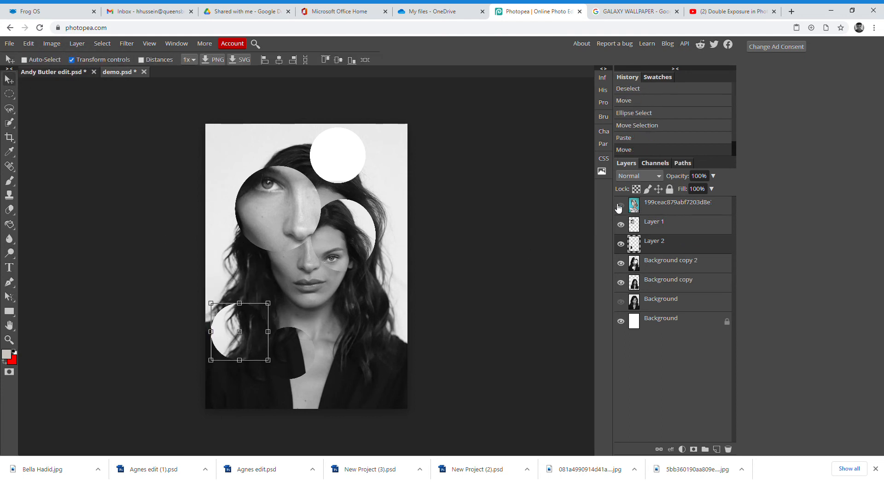
left_click(620, 205)
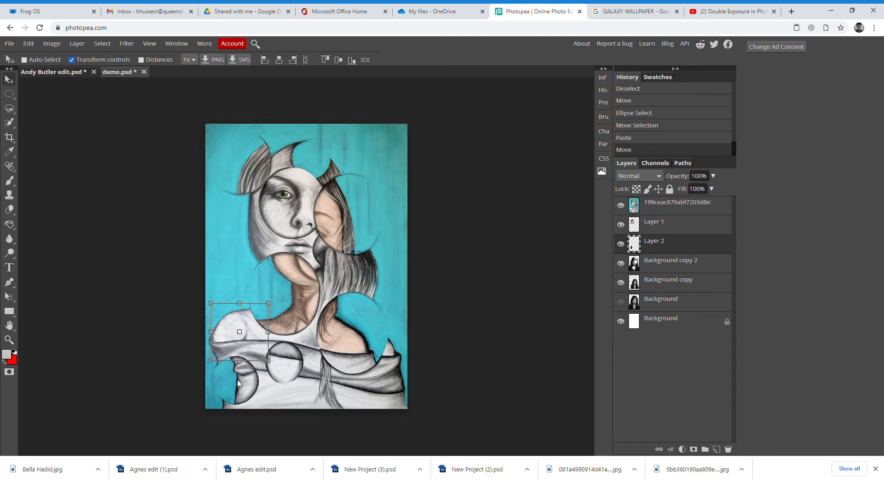
left_click(620, 206)
mouse_move(246, 328)
left_mouse_down()
mouse_move(246, 358)
mouse_move(244, 345)
left_mouse_up()
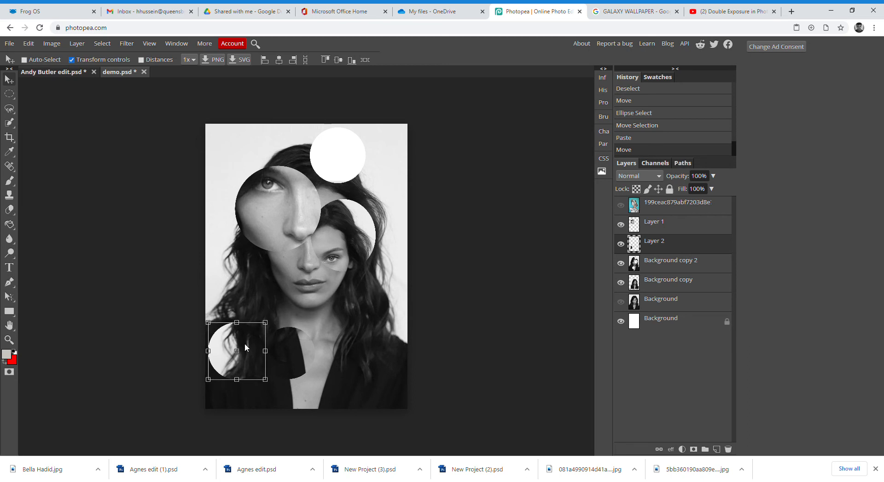
mouse_move(265, 379)
left_mouse_down()
mouse_move(288, 400)
mouse_move(271, 382)
left_mouse_up()
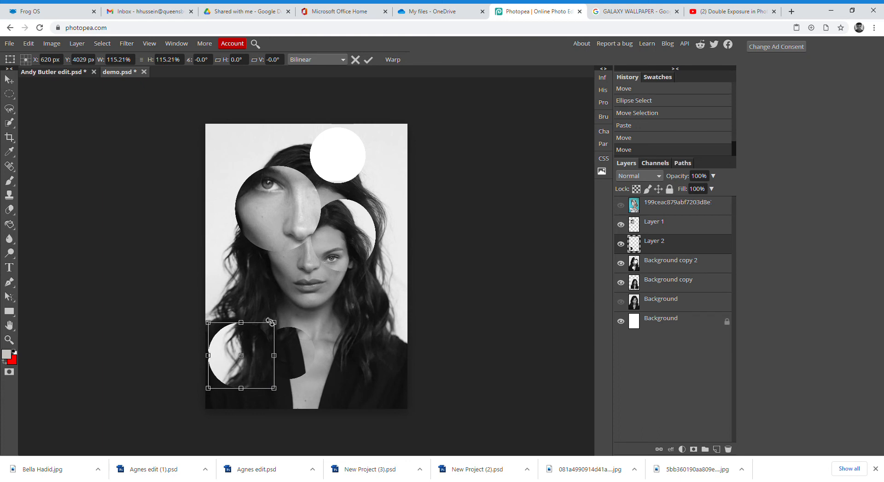
left_click_drag(272, 323, 277, 355)
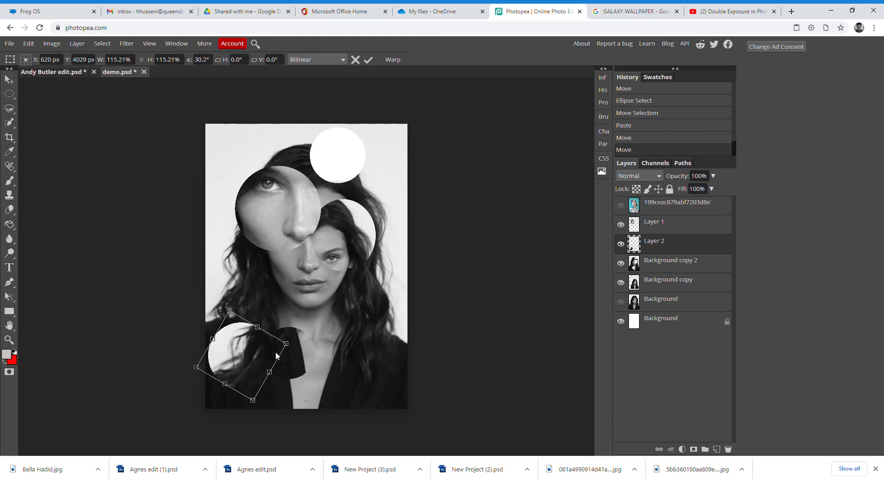
key("Return")
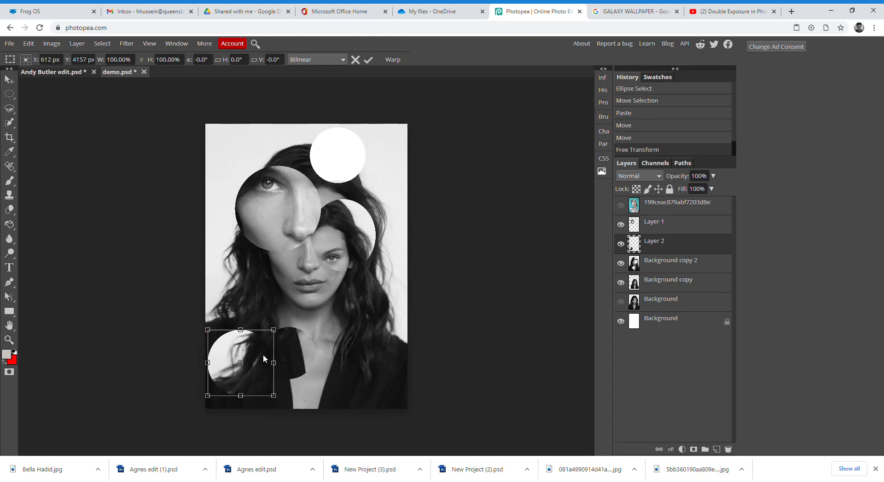
left_click_drag(263, 355, 263, 355)
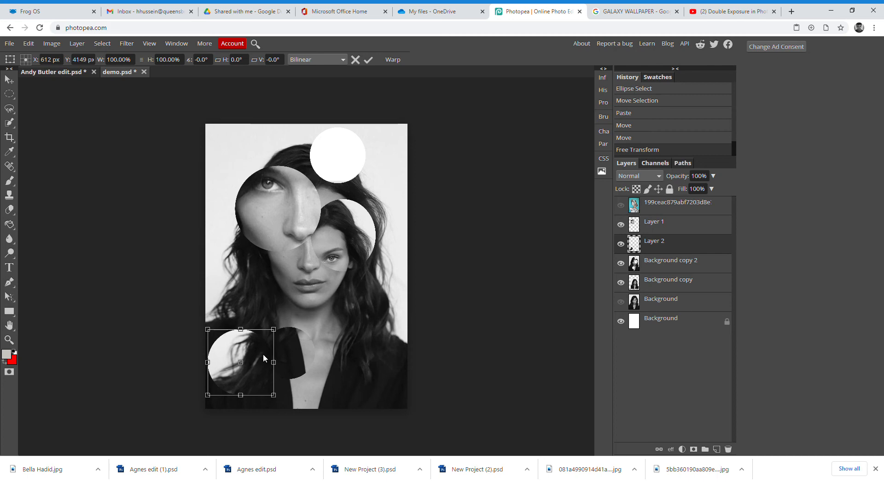
left_click(9, 94)
left_click(128, 205)
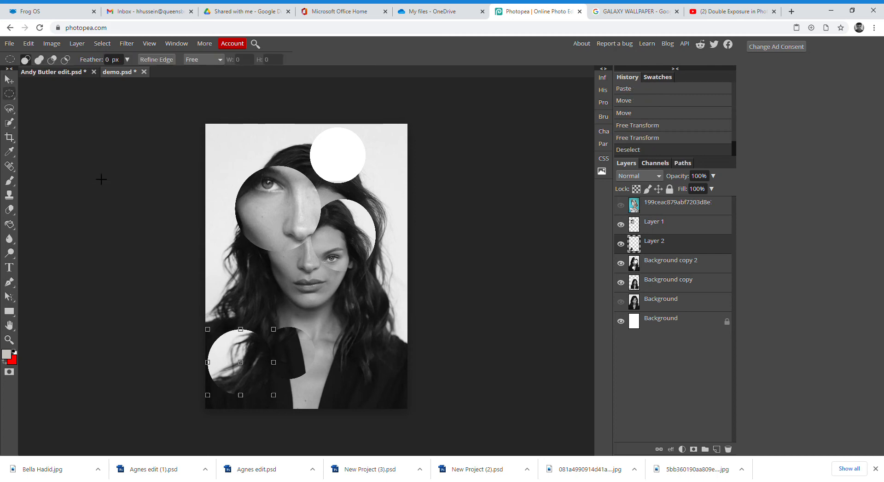
left_click(68, 74)
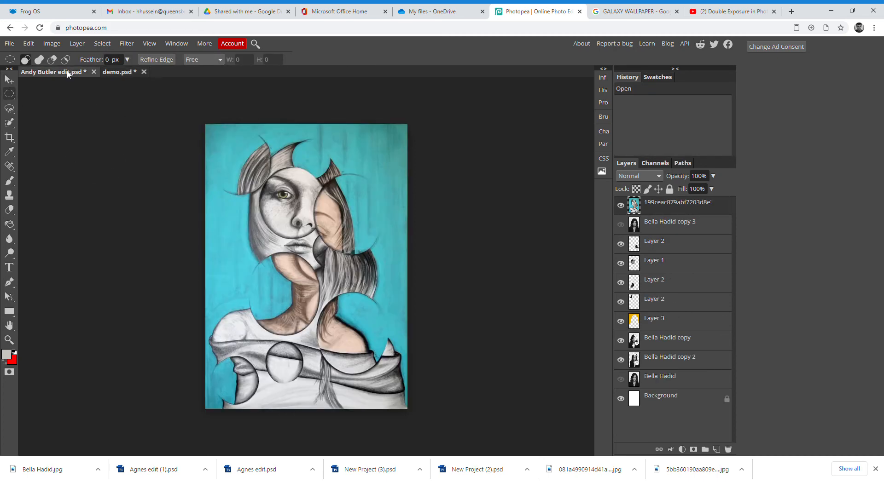
left_click(620, 322)
left_click(621, 205)
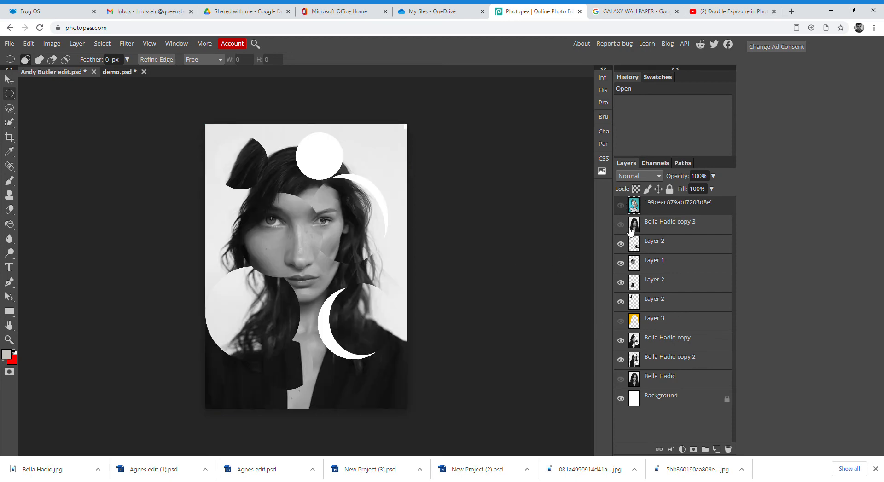
left_click(621, 225)
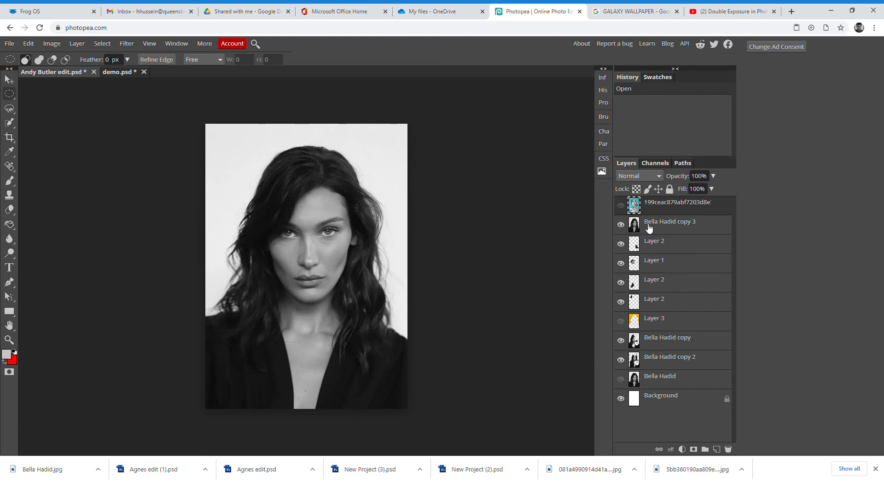
left_click(643, 226)
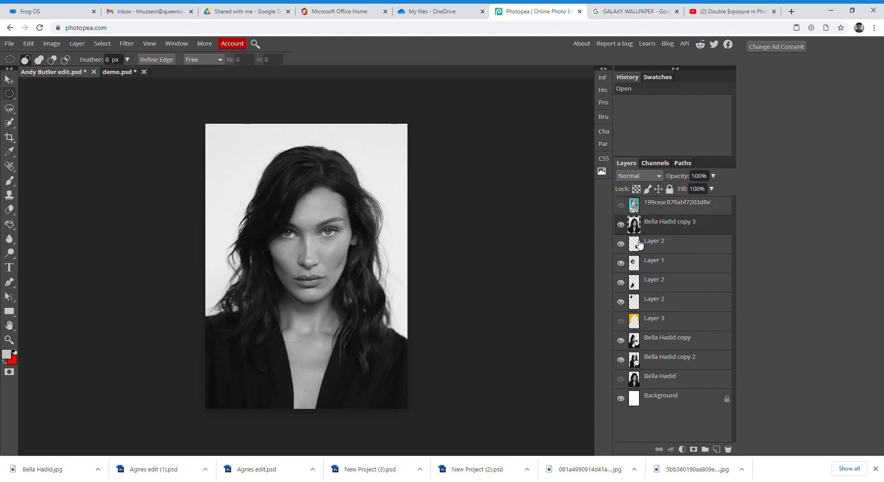
left_click(620, 225)
left_click(120, 72)
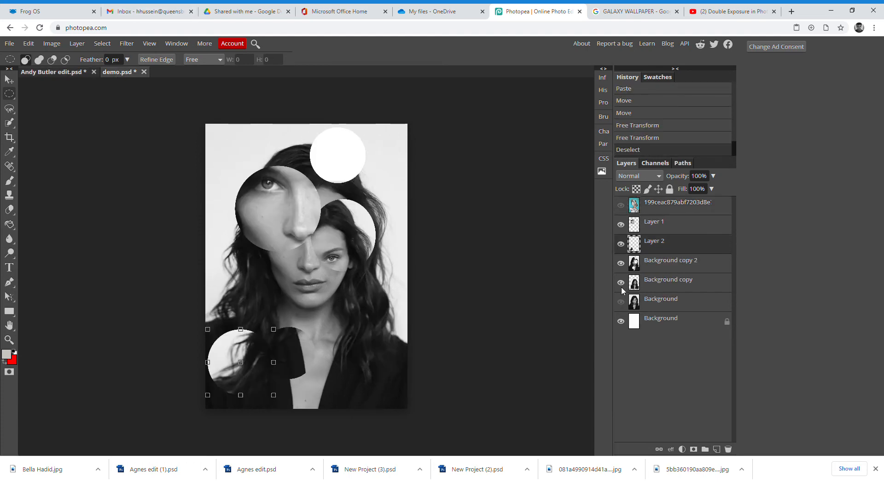
left_click(638, 306)
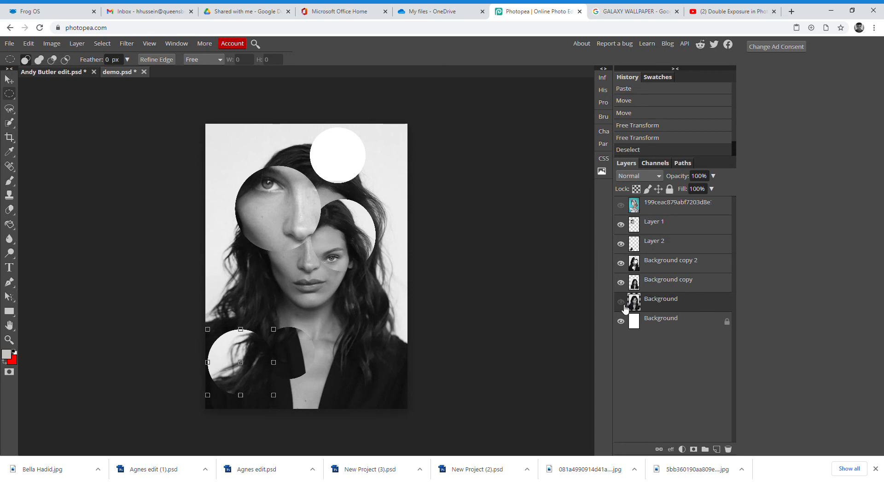
left_click(65, 73)
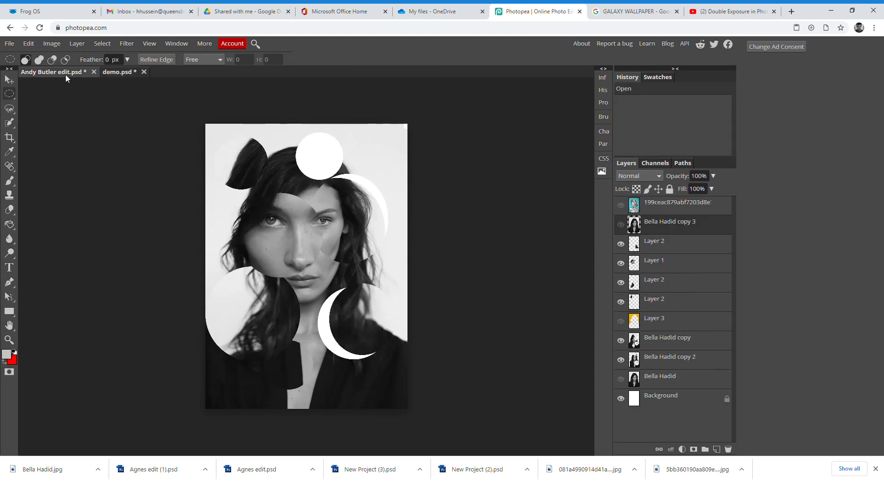
left_click(621, 224)
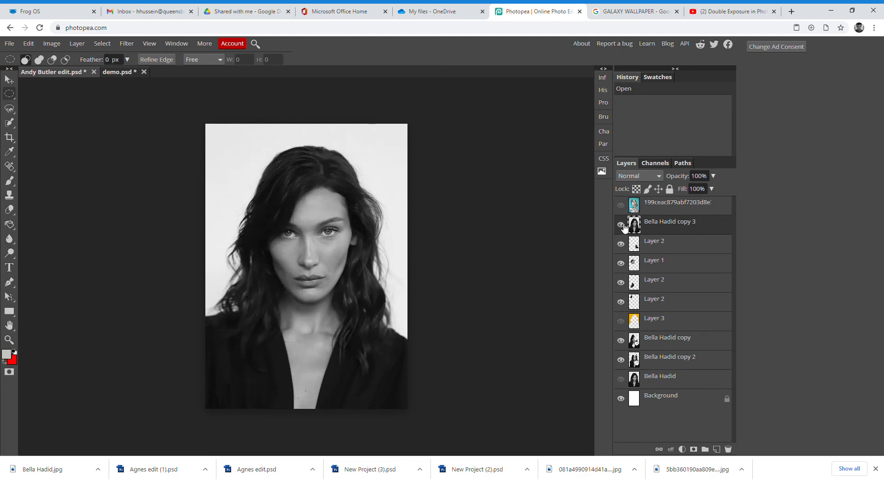
left_click(621, 225)
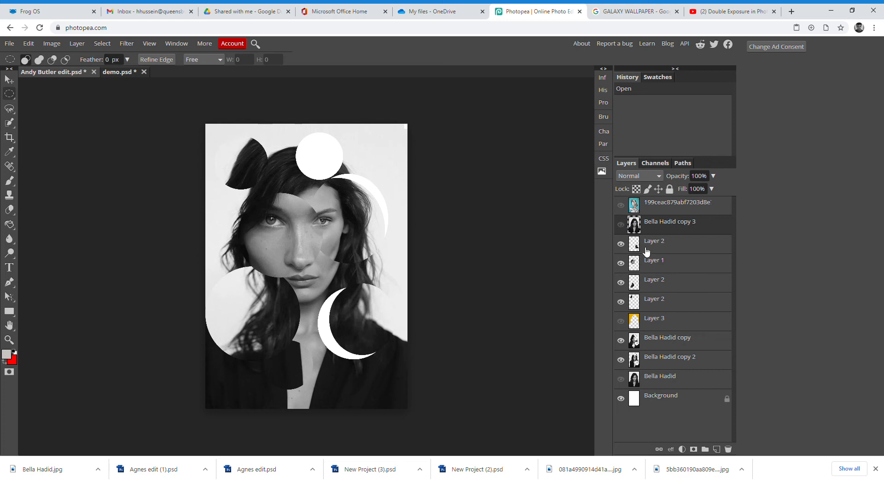
left_click(620, 224)
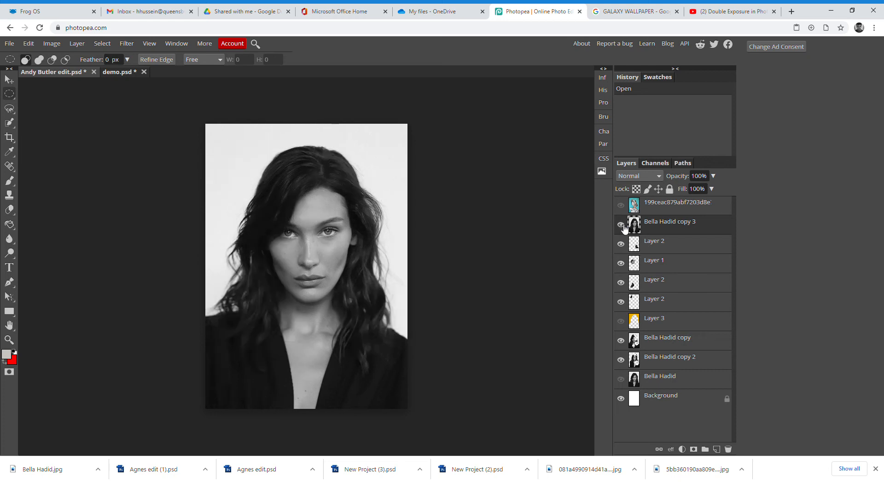
- Toggle yellow Layer 3 and the teal layer, leaving both hidden and the full portrait copy visible
left_click(9, 108)
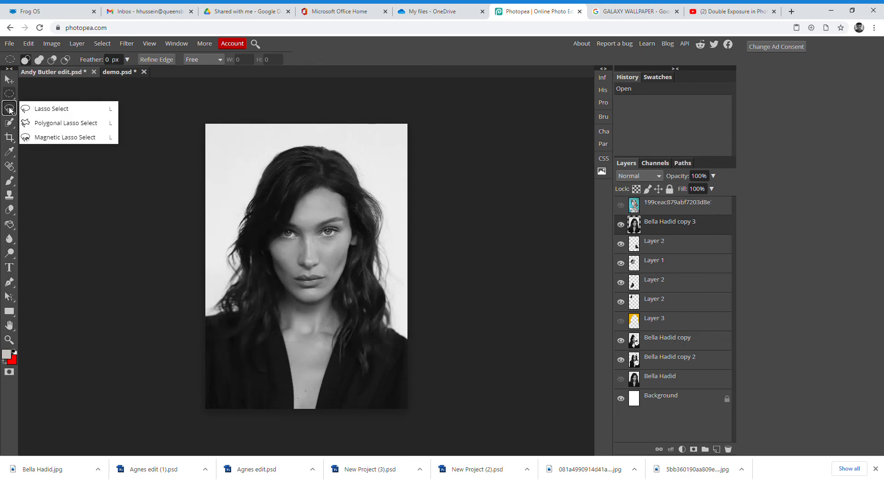
left_click(620, 322)
left_click(621, 225)
left_click(620, 321)
left_click(620, 321)
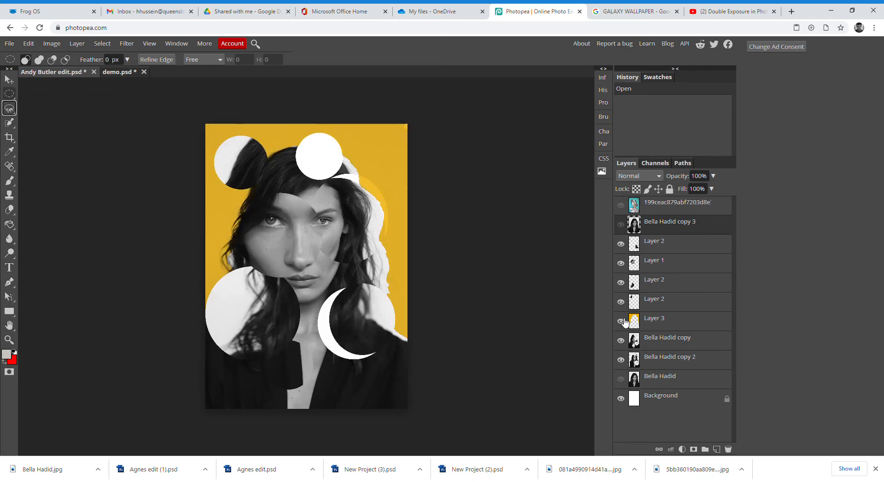
left_click(621, 206)
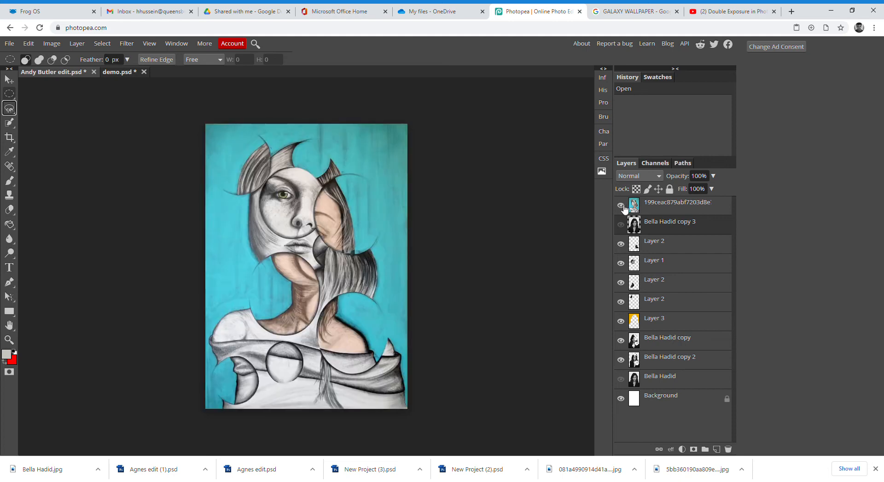
left_click(622, 207)
left_click(620, 321)
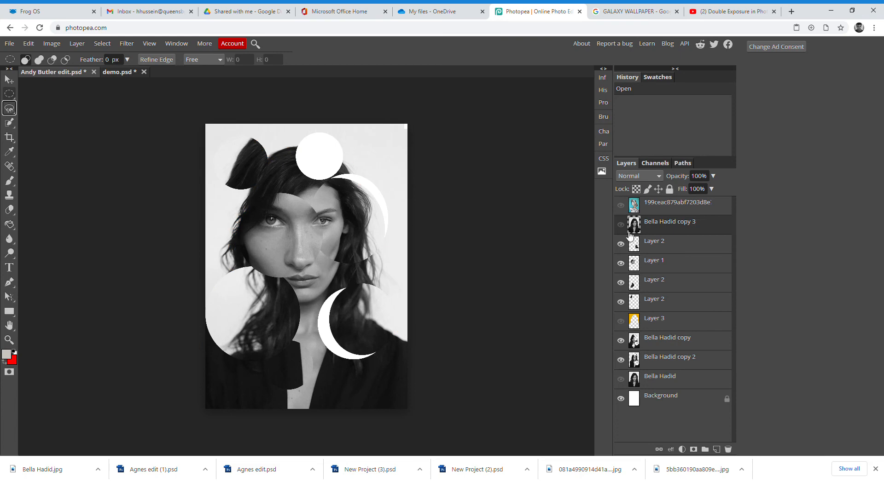
left_click(620, 225)
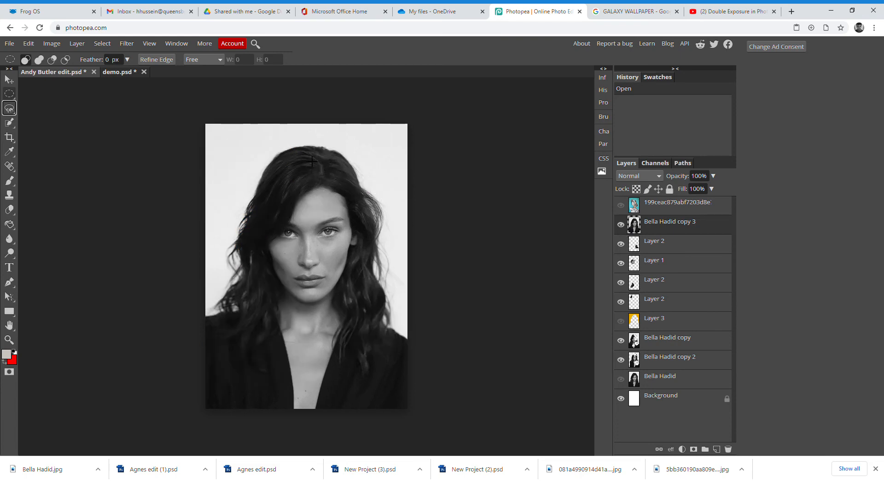
- Quick-select the woman's hair and body, then subtract to tighten the top and right edges of the hair
right_click(9, 122)
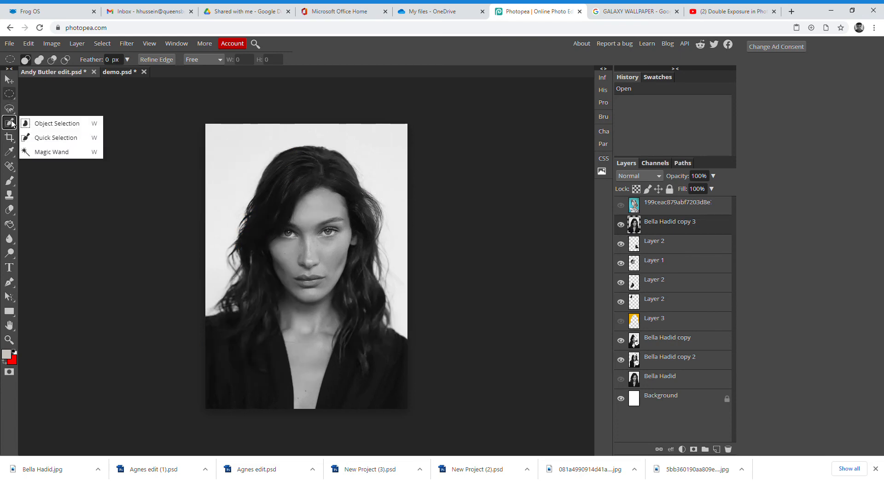
left_click(51, 138)
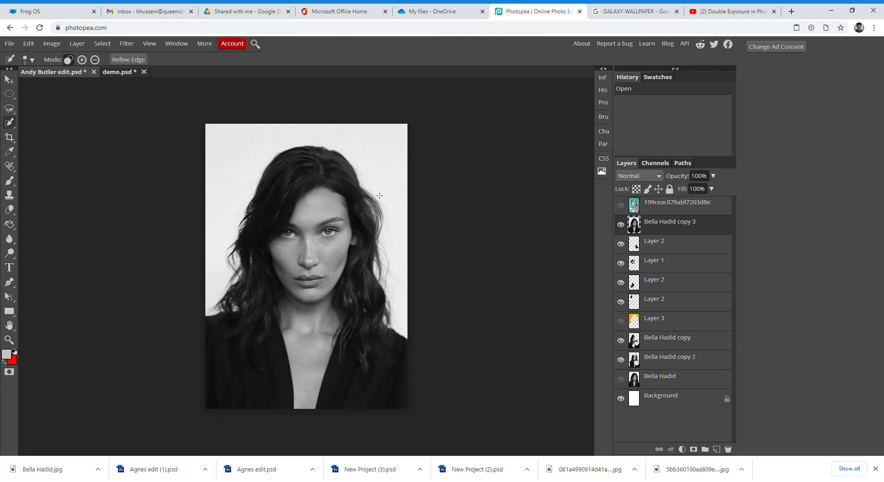
left_click(316, 193)
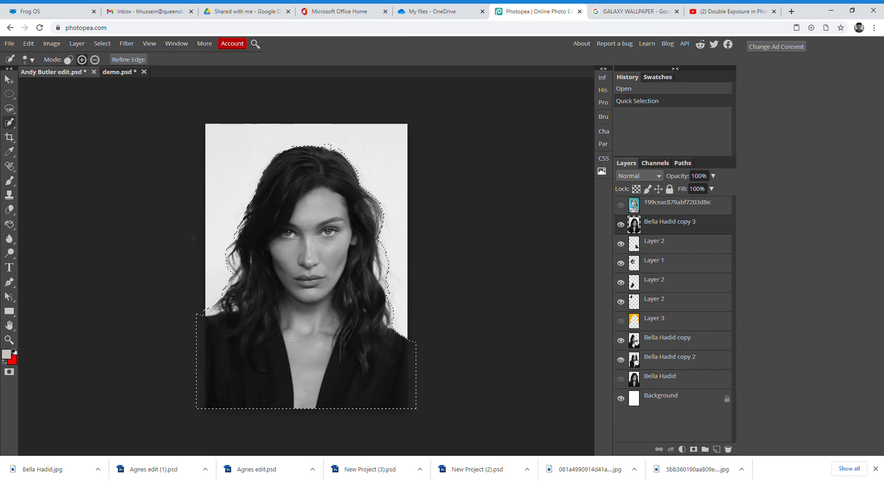
left_click(96, 59)
left_click(328, 147)
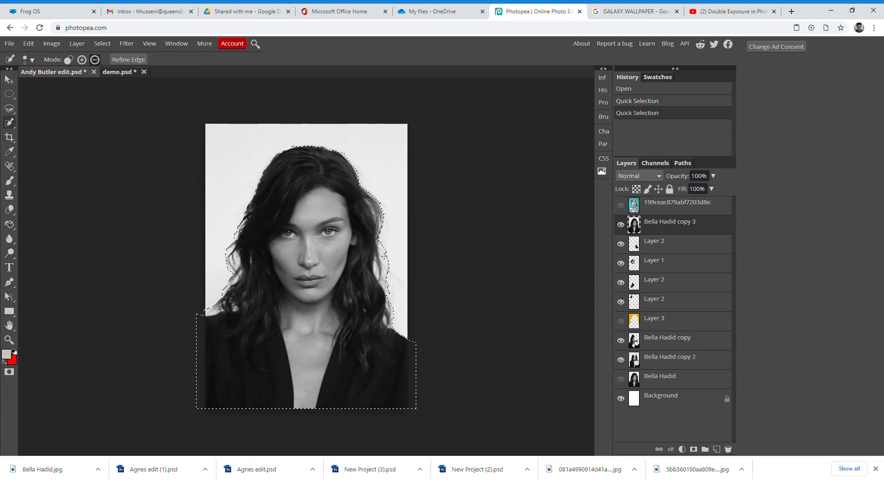
left_click(385, 258)
left_click(385, 263)
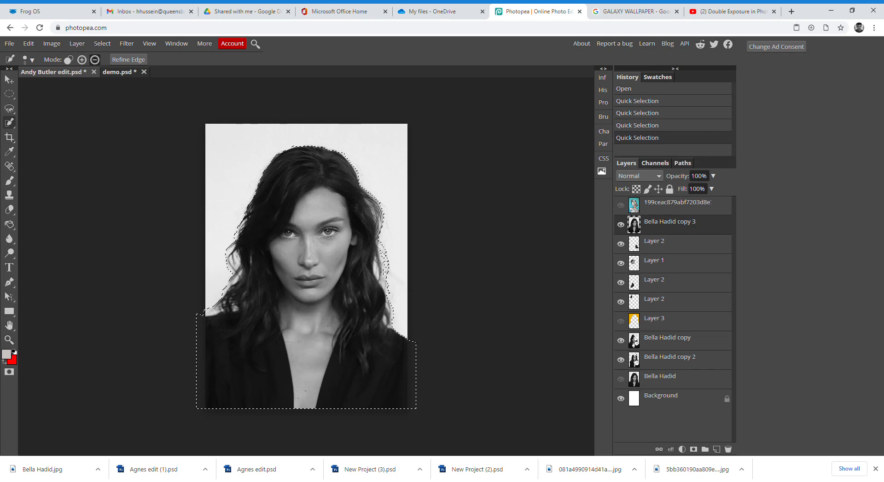
left_click(382, 279)
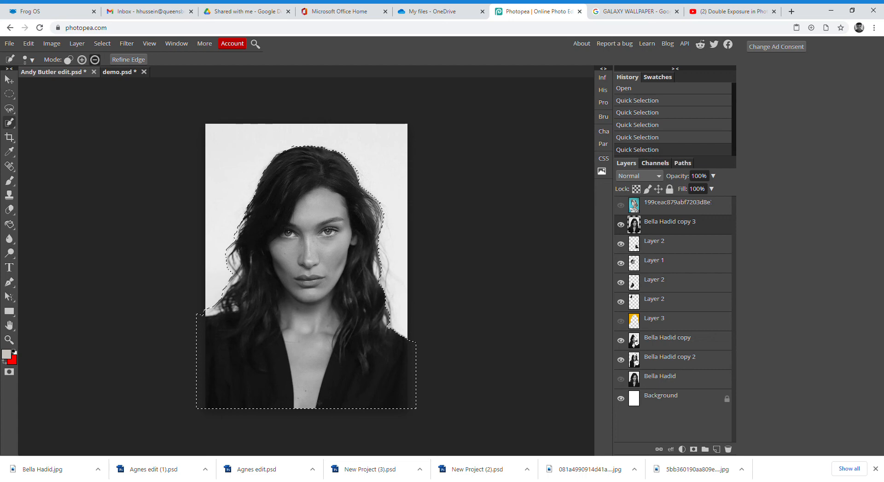
left_click(54, 45)
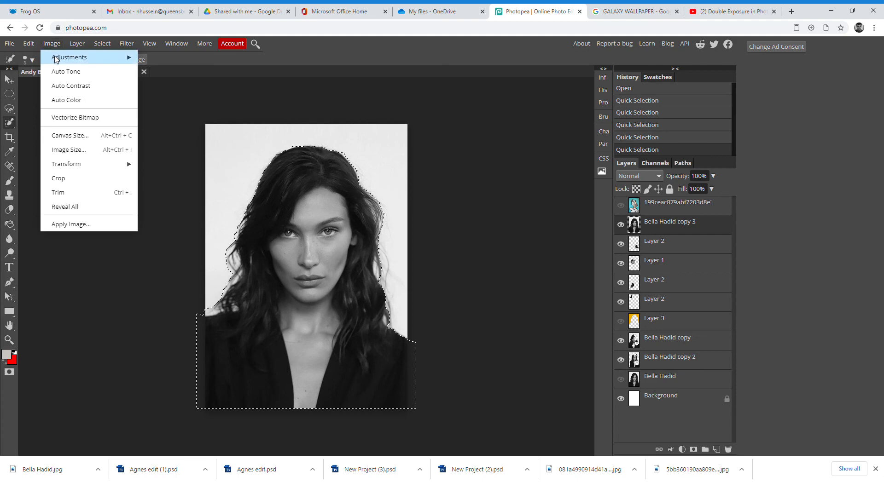
- Invert the selection so it covers the grey background around the woman
mouse_move(55, 57)
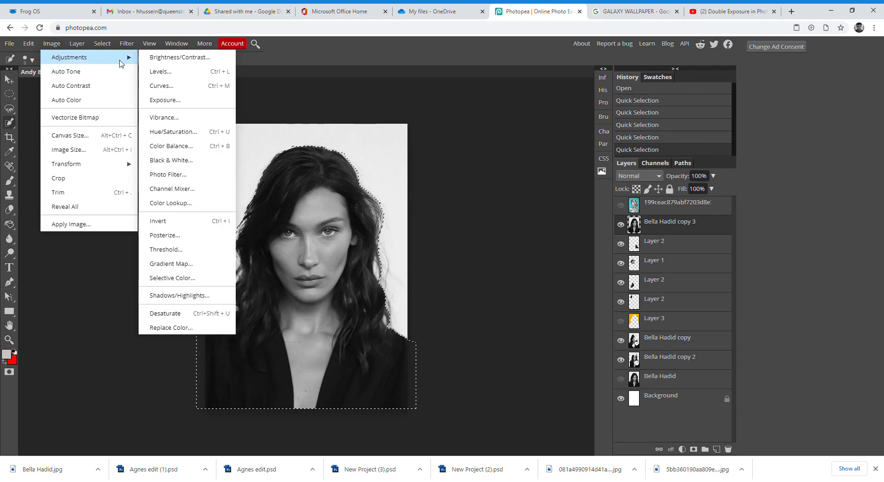
mouse_move(103, 45)
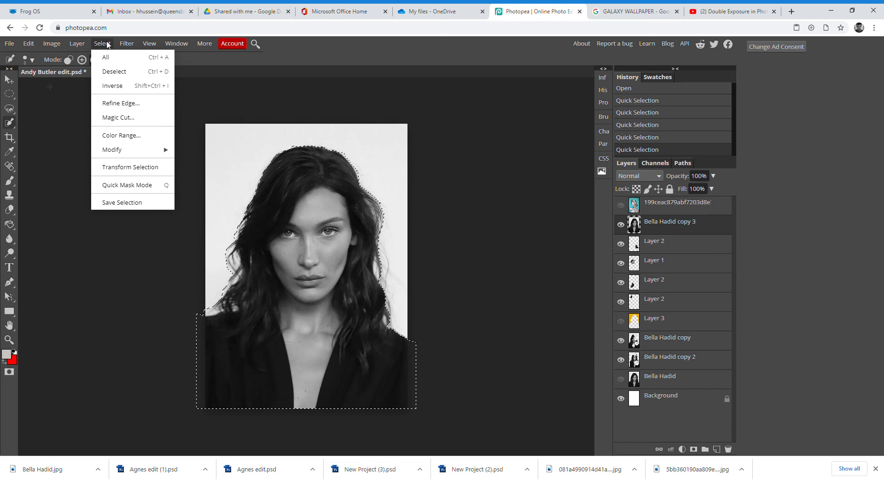
left_click(110, 89)
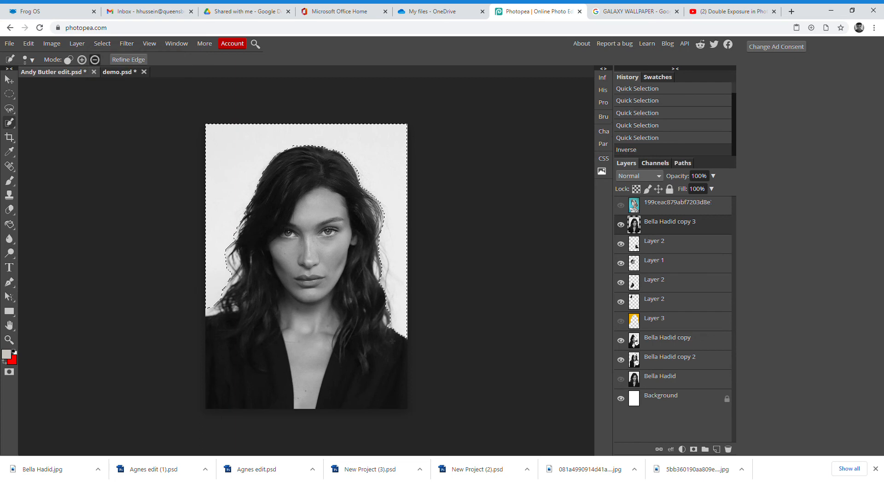
left_click(633, 140)
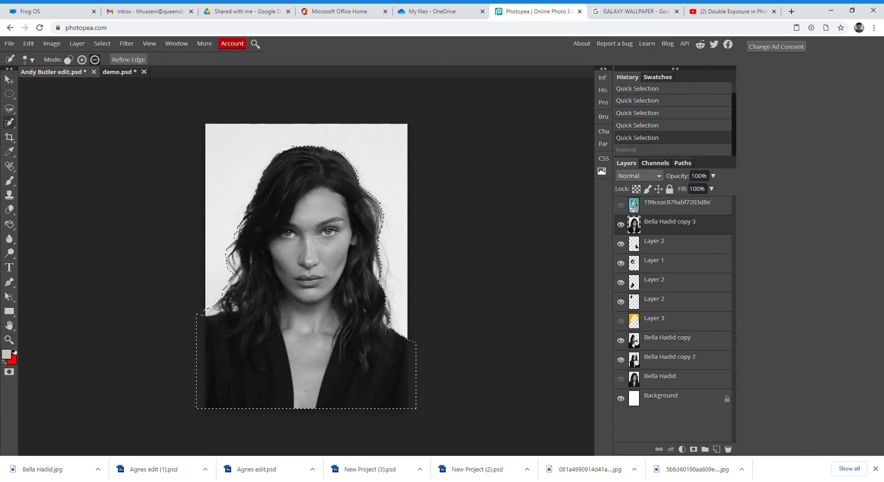
left_click(635, 151)
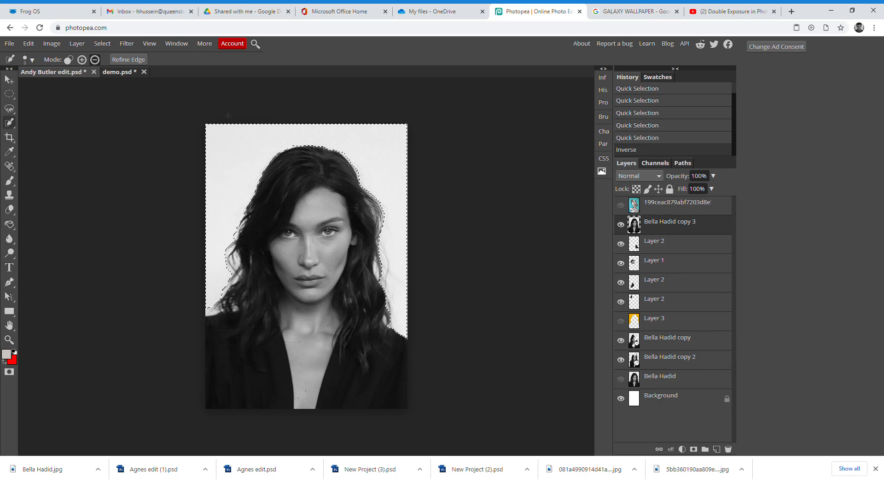
- Copy the selected background and paste it onto a new Layer 3
left_click(29, 43)
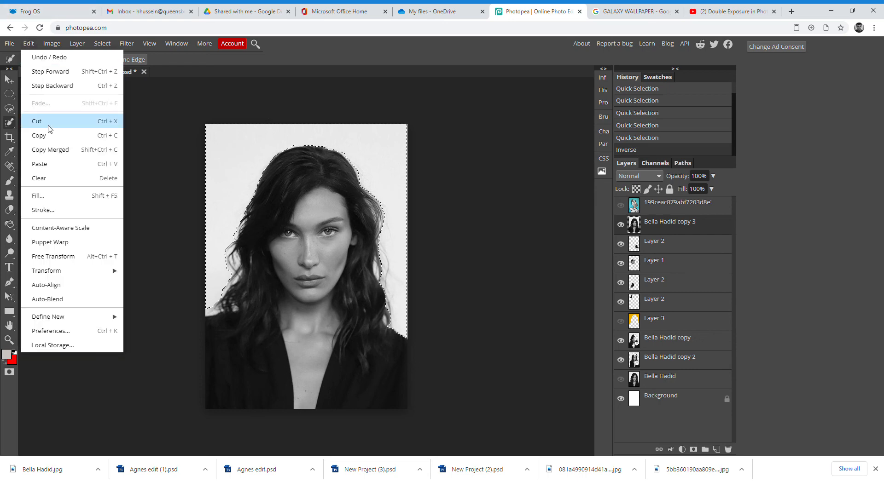
left_click(44, 136)
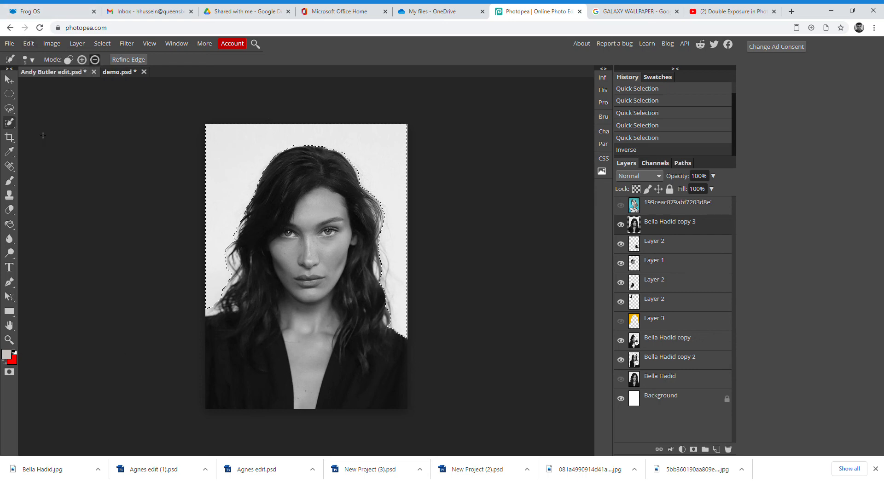
left_click(29, 44)
left_click(37, 165)
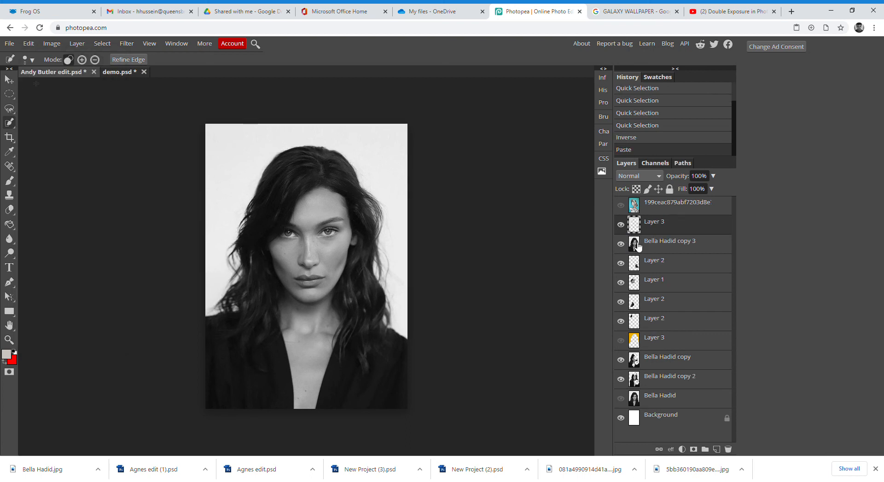
- Hide the plain portrait copy and fill Layer 3's background with bright yellow using the Paint Bucket
left_click(622, 245)
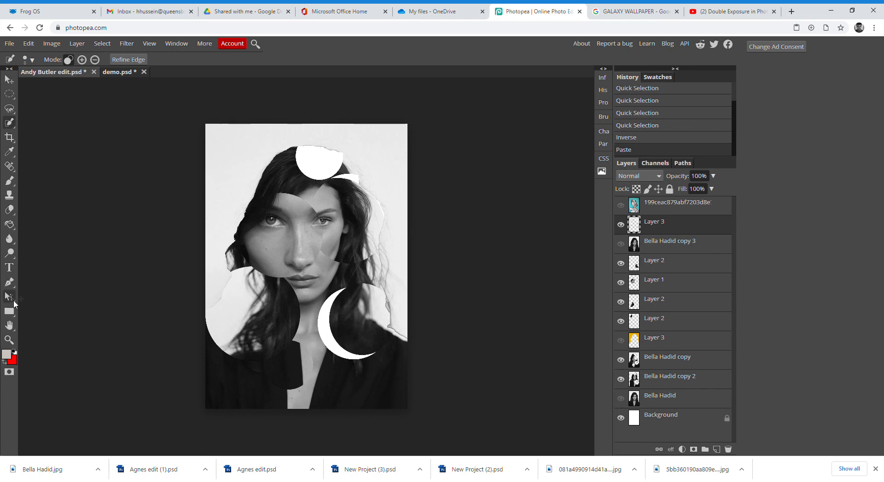
right_click(9, 224)
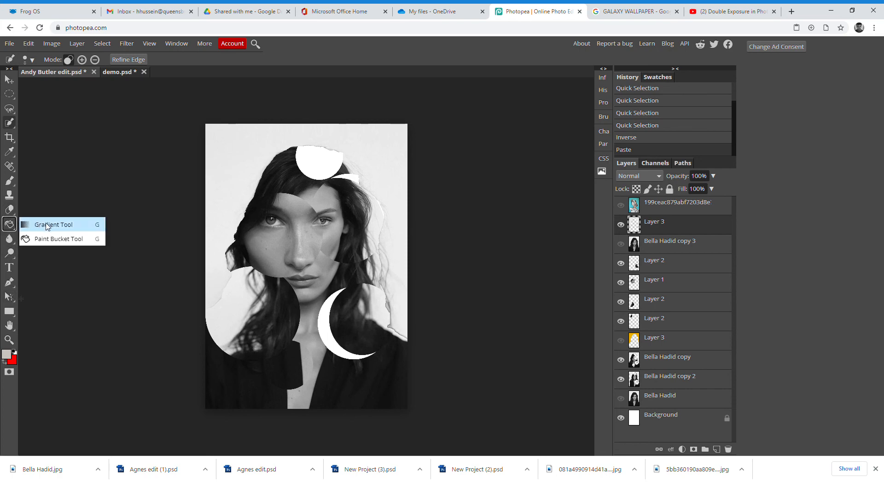
left_click(48, 239)
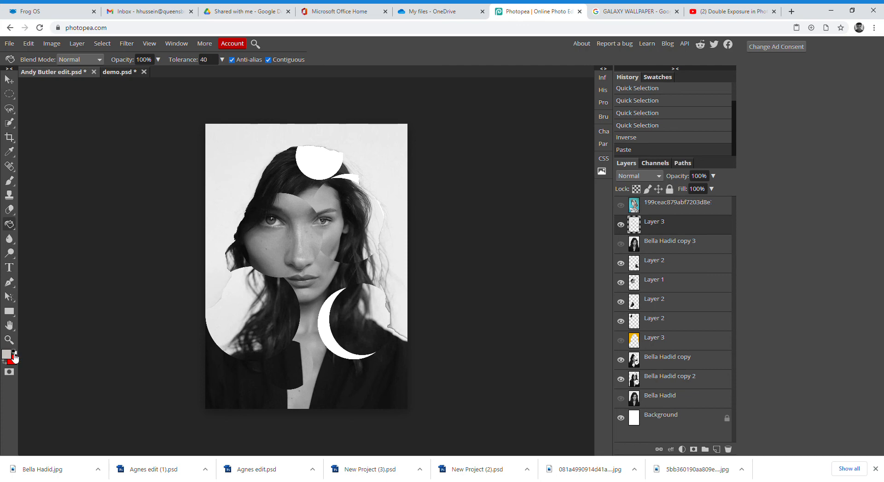
left_click(7, 355)
mouse_move(617, 189)
left_mouse_down()
mouse_move(641, 189)
mouse_move(679, 170)
left_mouse_up()
left_click_drag(678, 278, 678, 278)
left_click(724, 281)
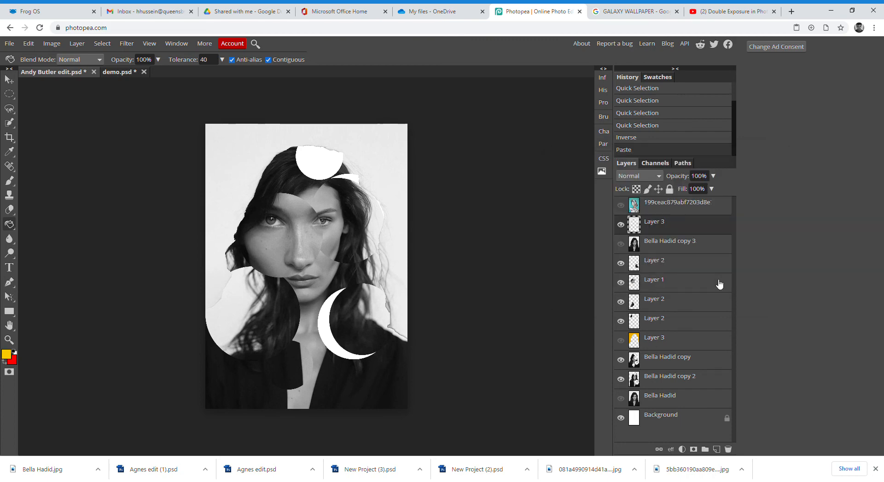
left_click(233, 152)
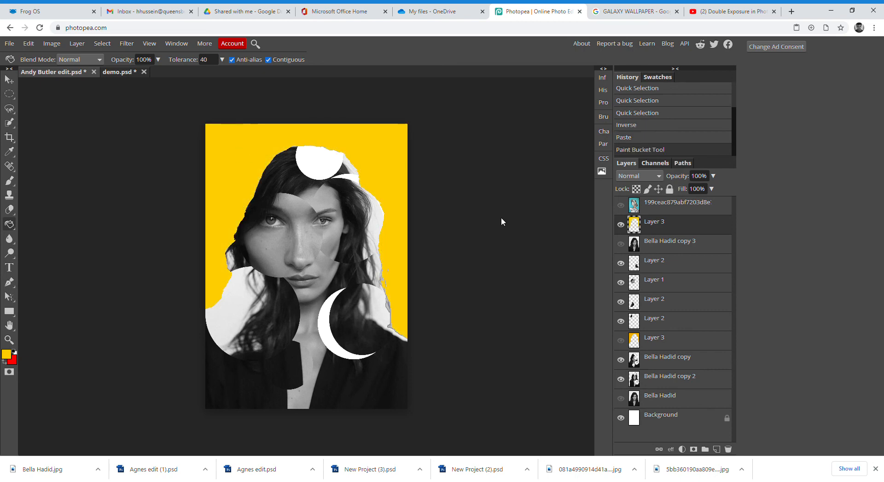
- Drag yellow Layer 3 down the layer stack, ending just above the portrait copies
left_click(8, 80)
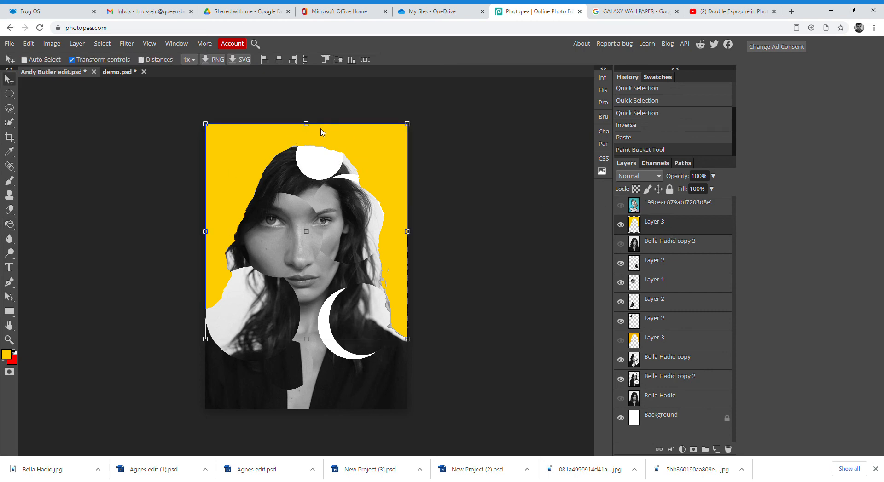
left_click_drag(655, 225, 657, 330)
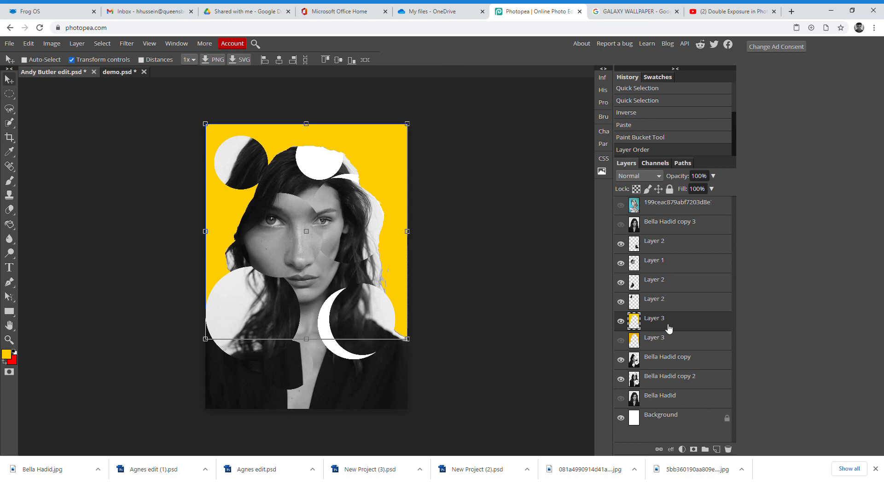
left_click_drag(661, 326, 667, 372)
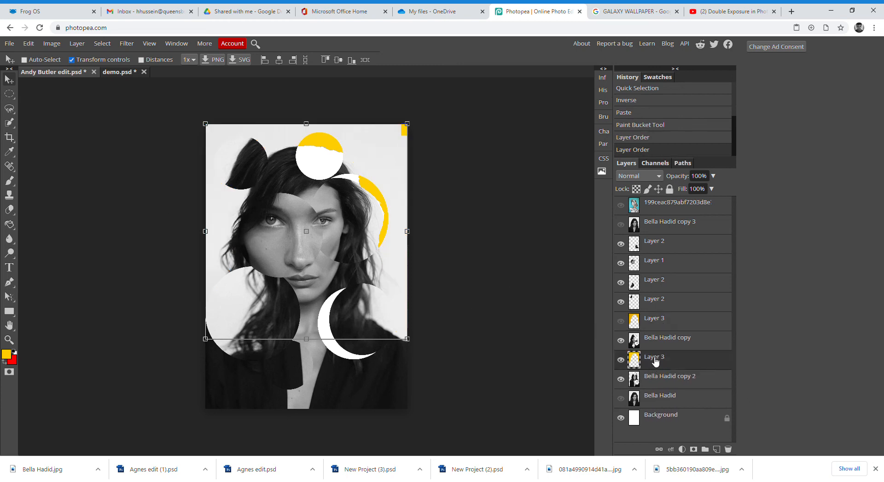
left_click(9, 94)
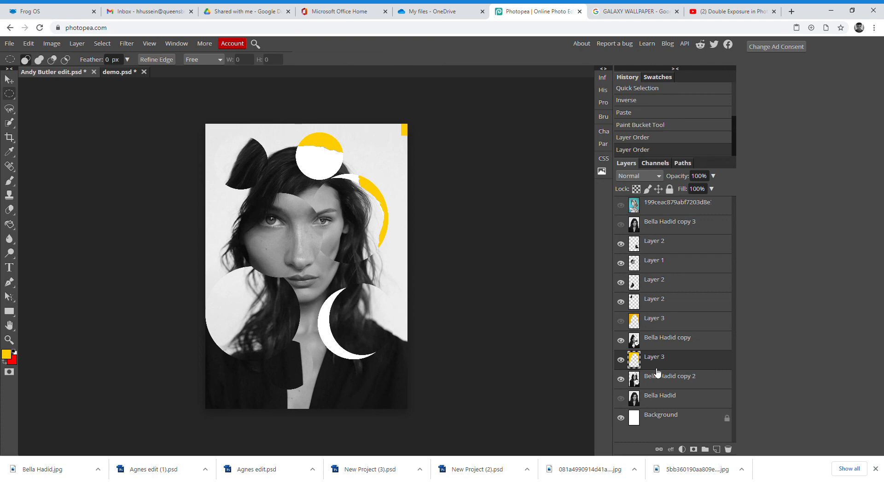
left_click_drag(659, 368, 654, 387)
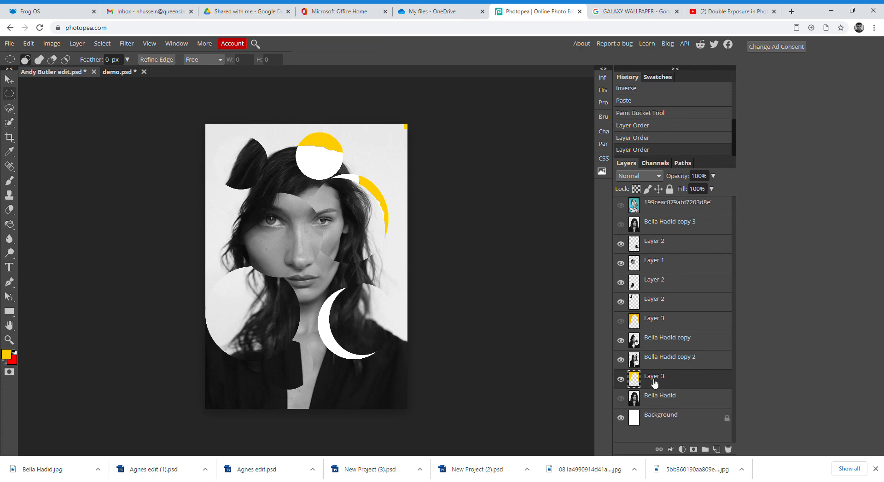
left_click(622, 360)
left_click(621, 361)
left_click_drag(653, 379, 650, 318)
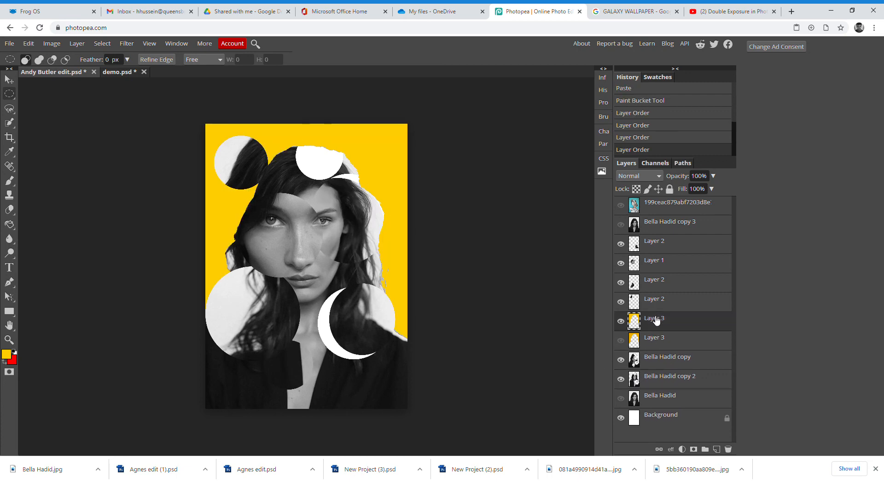
- Compare the portrait copies and both yellow layers, keeping the upper yellow layer selected and visible
left_click(620, 360)
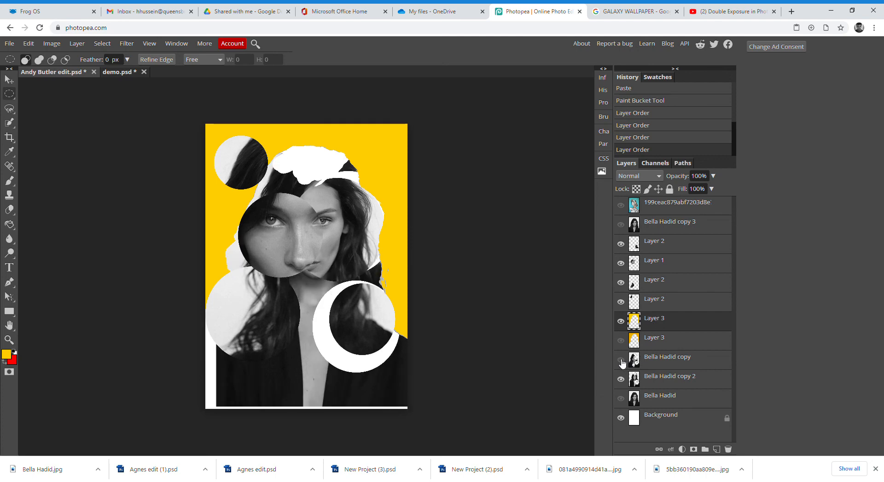
left_click(620, 360)
left_click(655, 364)
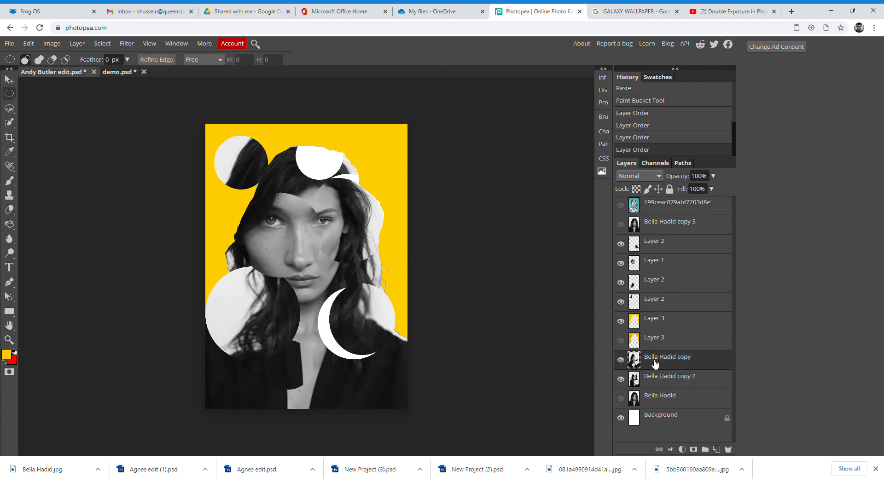
left_click(620, 321)
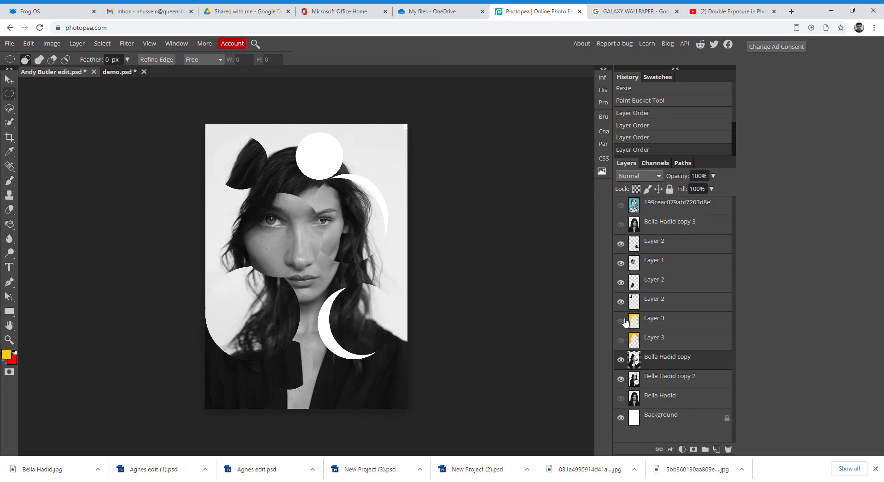
left_click(623, 320)
left_click(623, 320)
left_click(621, 341)
left_click(620, 341)
left_click(623, 325)
left_click(622, 323)
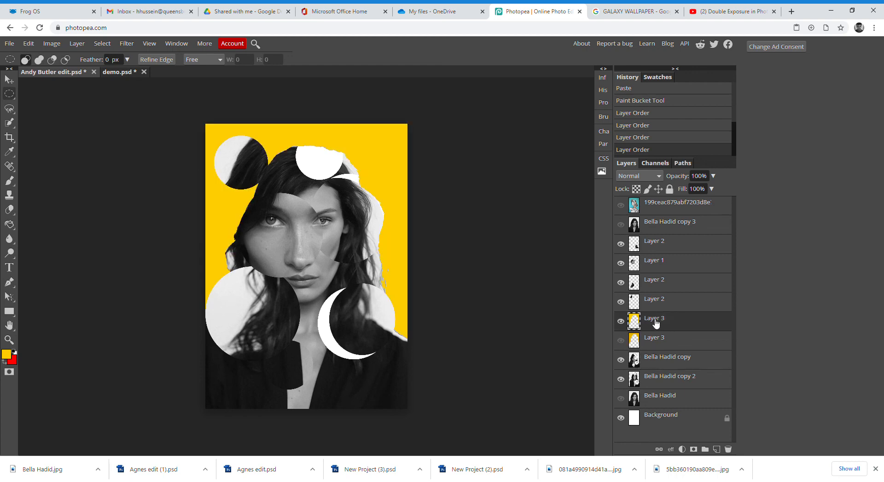
left_click(657, 177)
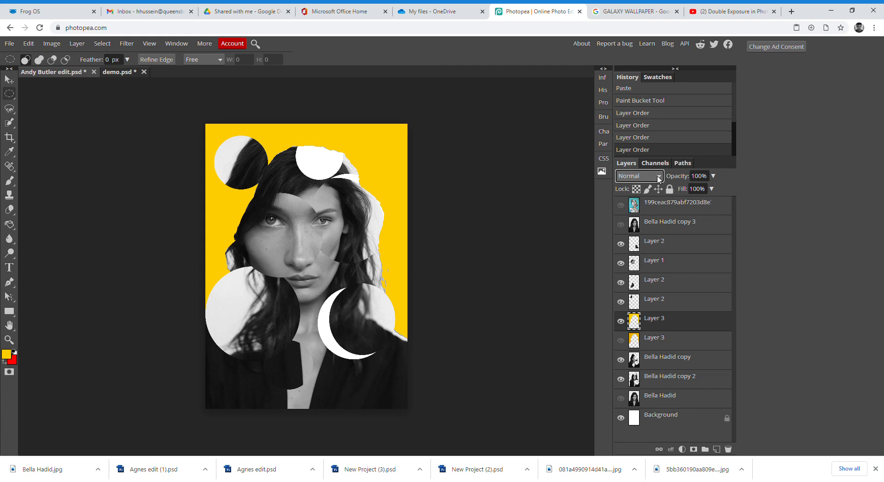
- Try Darken, Multiply and Normal on the yellow layer, finishing with Multiply via Shift+Alt+M
left_click(638, 213)
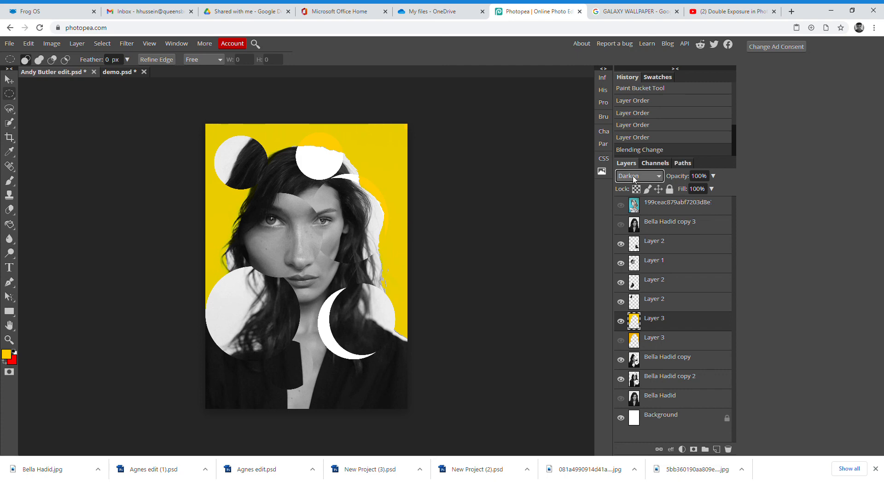
key("Down")
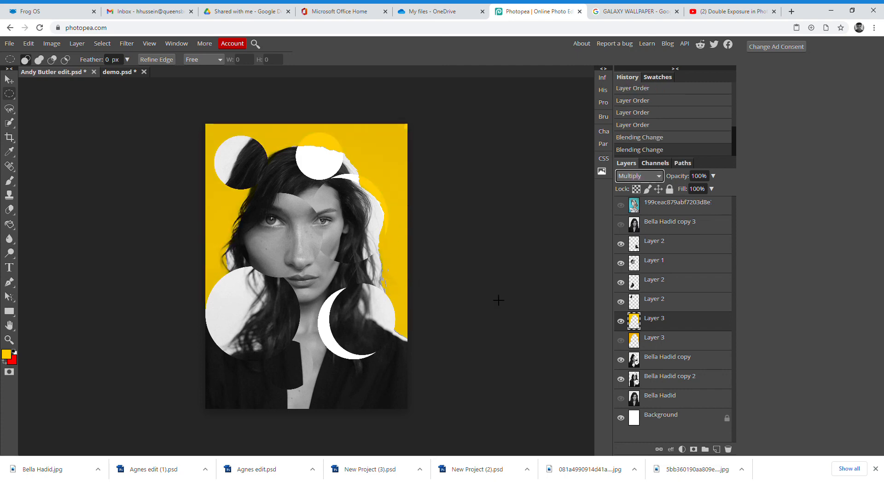
left_click(653, 323)
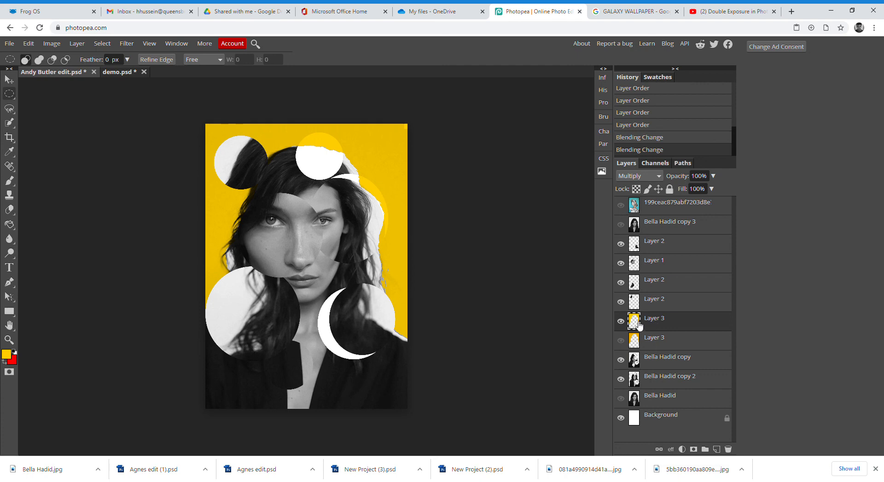
left_click(632, 187)
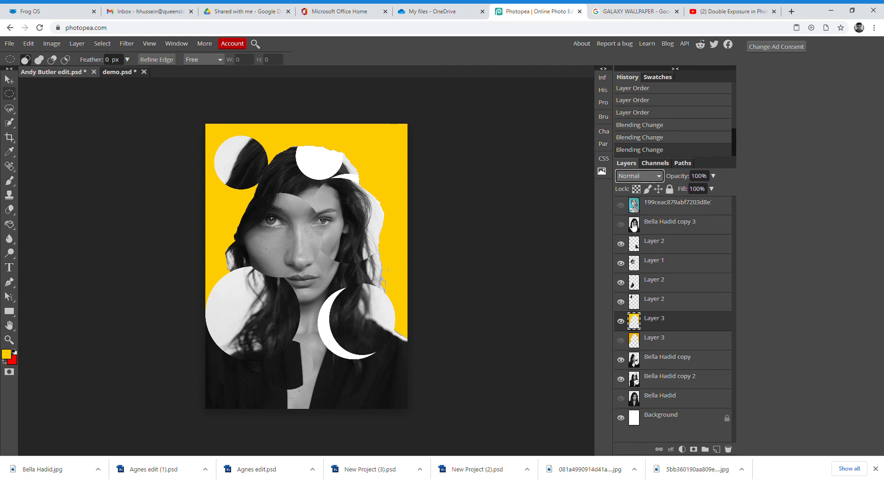
key("shift+alt+m")
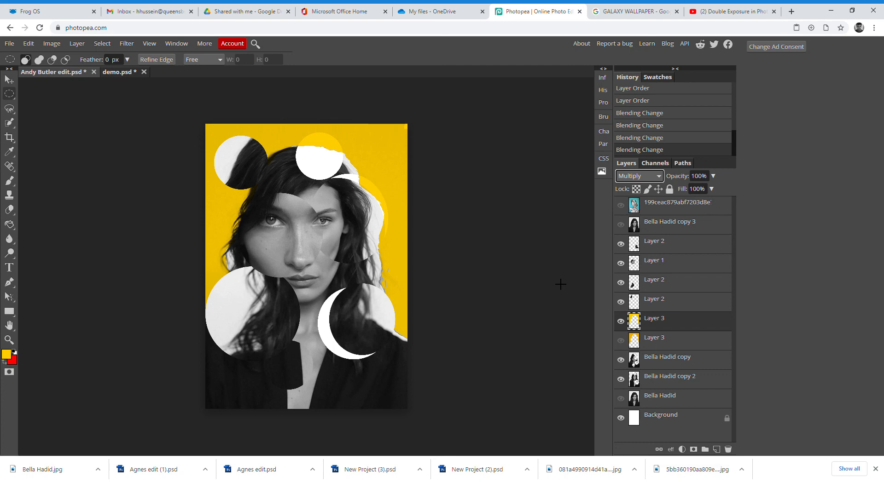
- Preview the teal and plain portrait layers, hide them again, and return to demo.psd
left_click(621, 206)
left_click(622, 205)
left_click(622, 225)
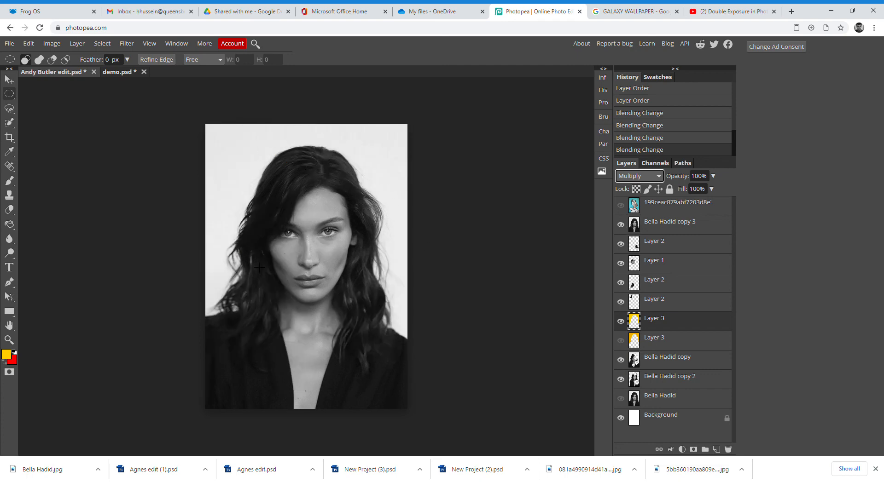
left_click(622, 225)
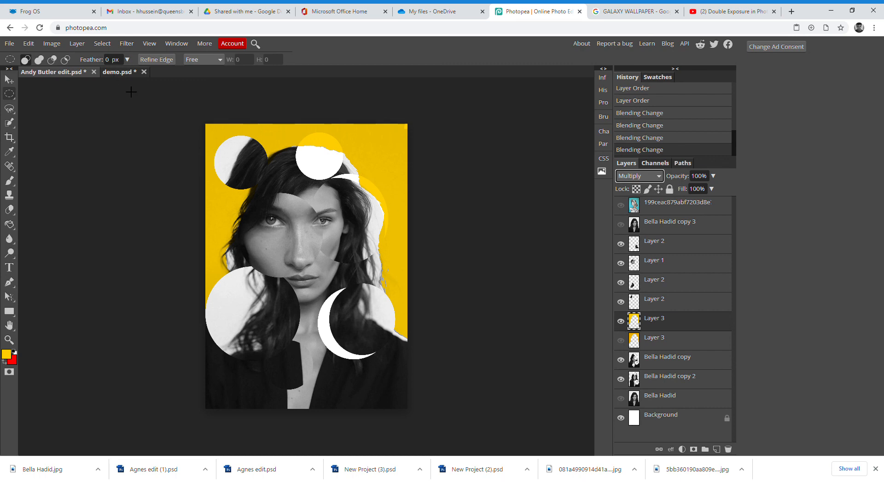
left_click(118, 75)
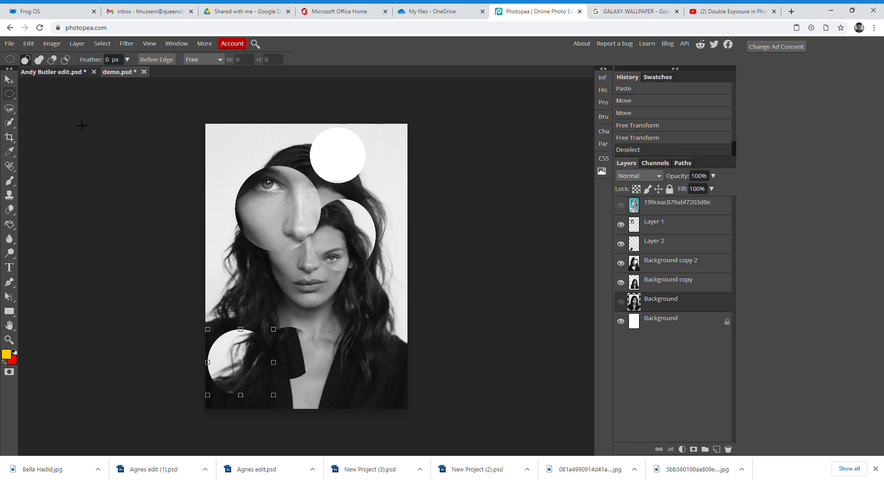
left_click(59, 74)
left_click(10, 80)
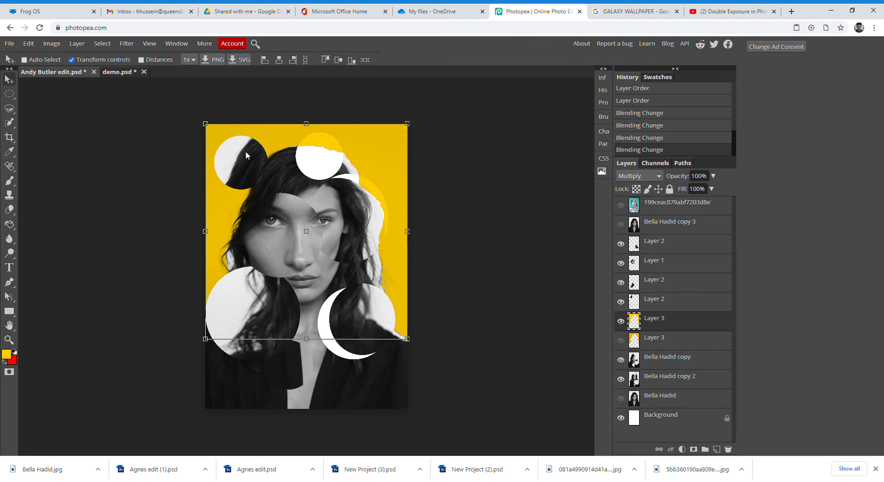
mouse_move(270, 139)
left_mouse_down()
mouse_move(188, 94)
mouse_move(121, 73)
mouse_move(239, 162)
mouse_move(282, 182)
mouse_move(307, 162)
mouse_move(296, 142)
mouse_move(274, 150)
left_mouse_up()
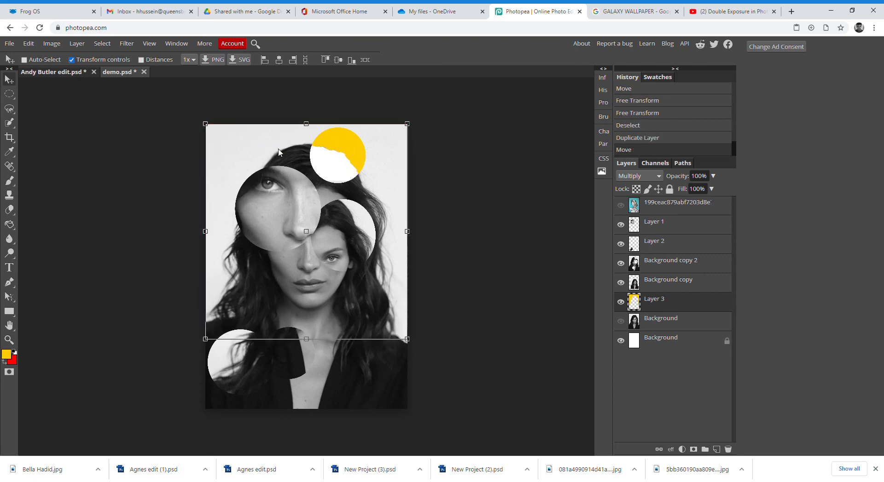
left_click_drag(663, 303, 664, 261)
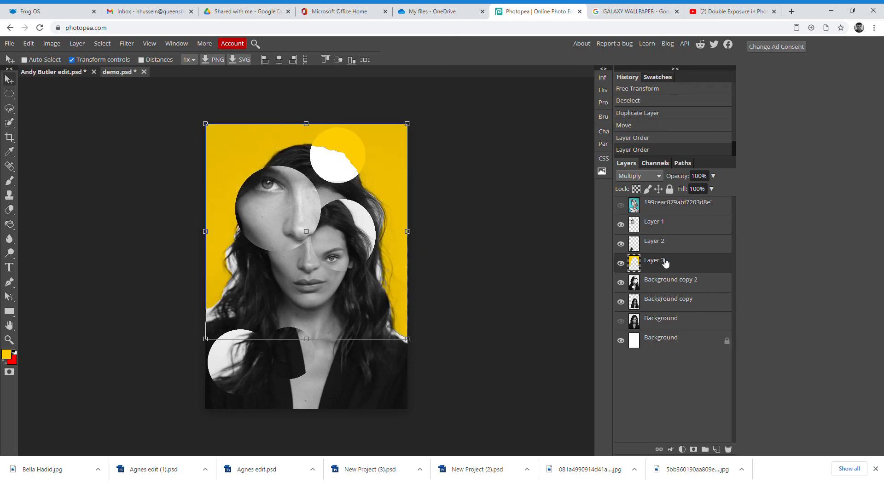
left_click(9, 94)
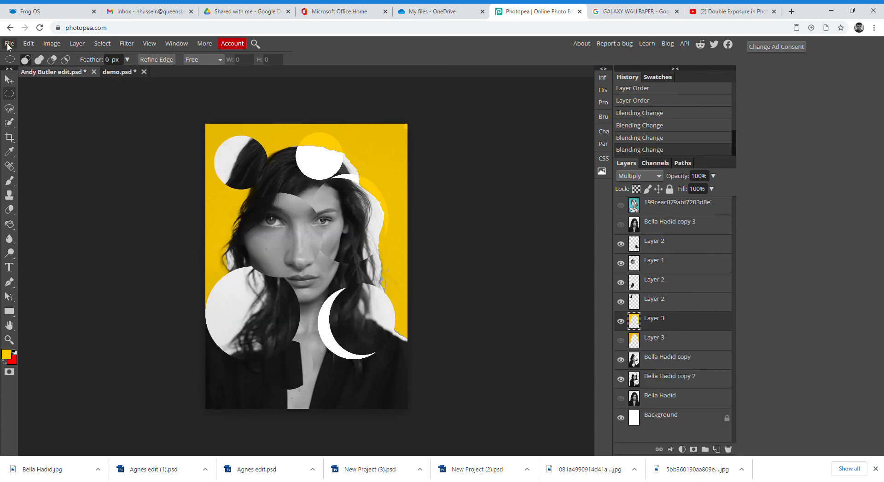
left_click(8, 44)
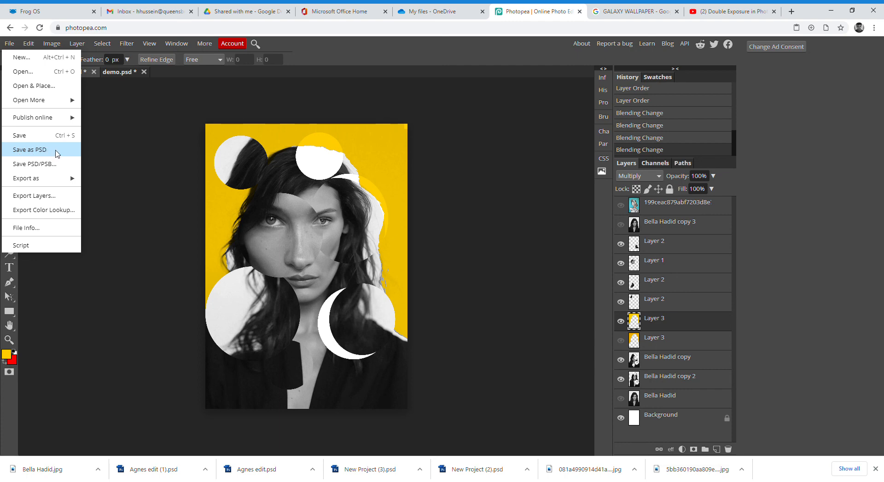
left_click(130, 167)
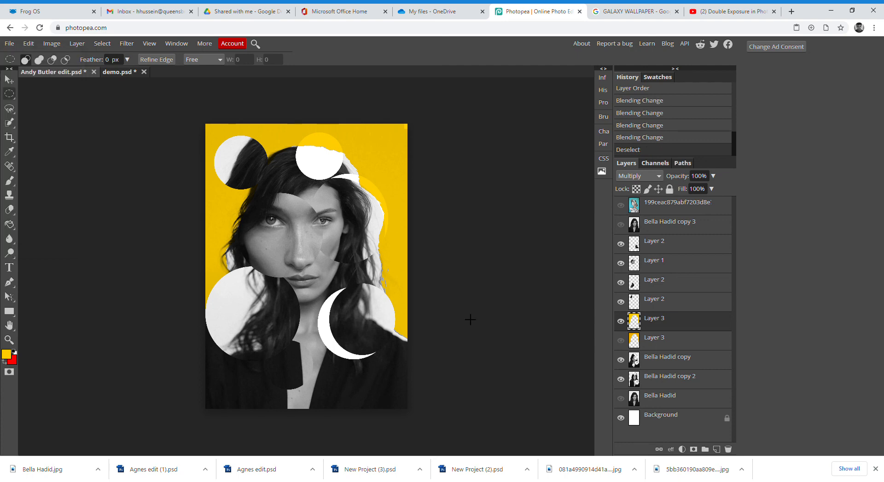